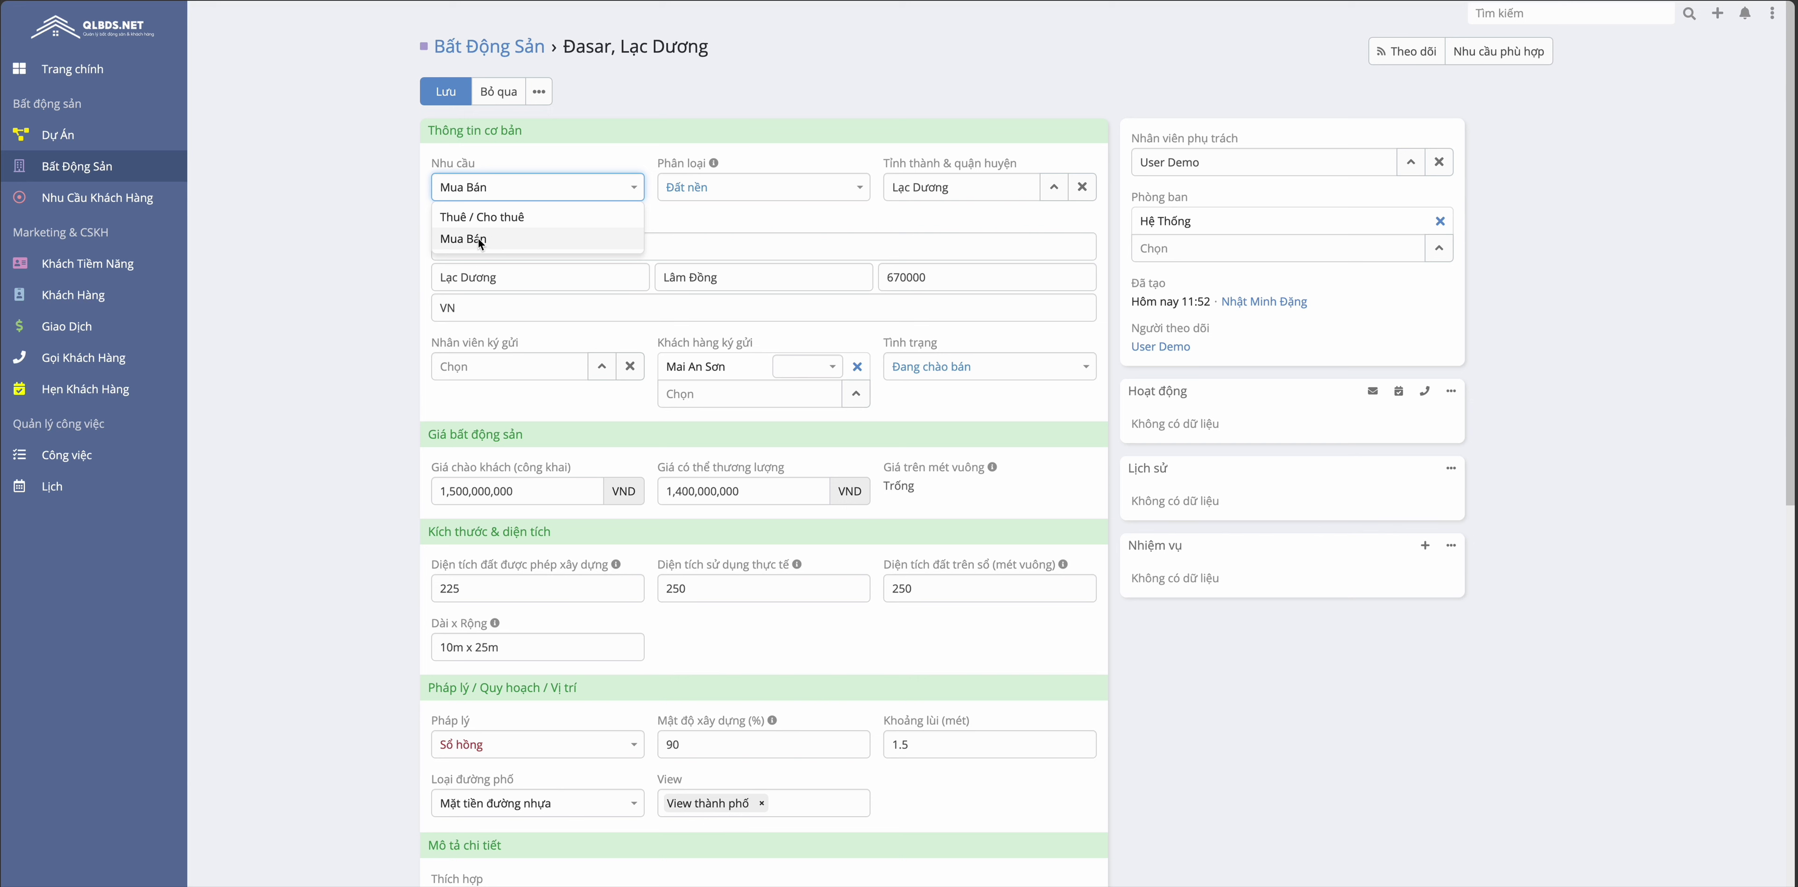
Step: Go through the property types under Phân loại and choose Đất nền
click(733, 183)
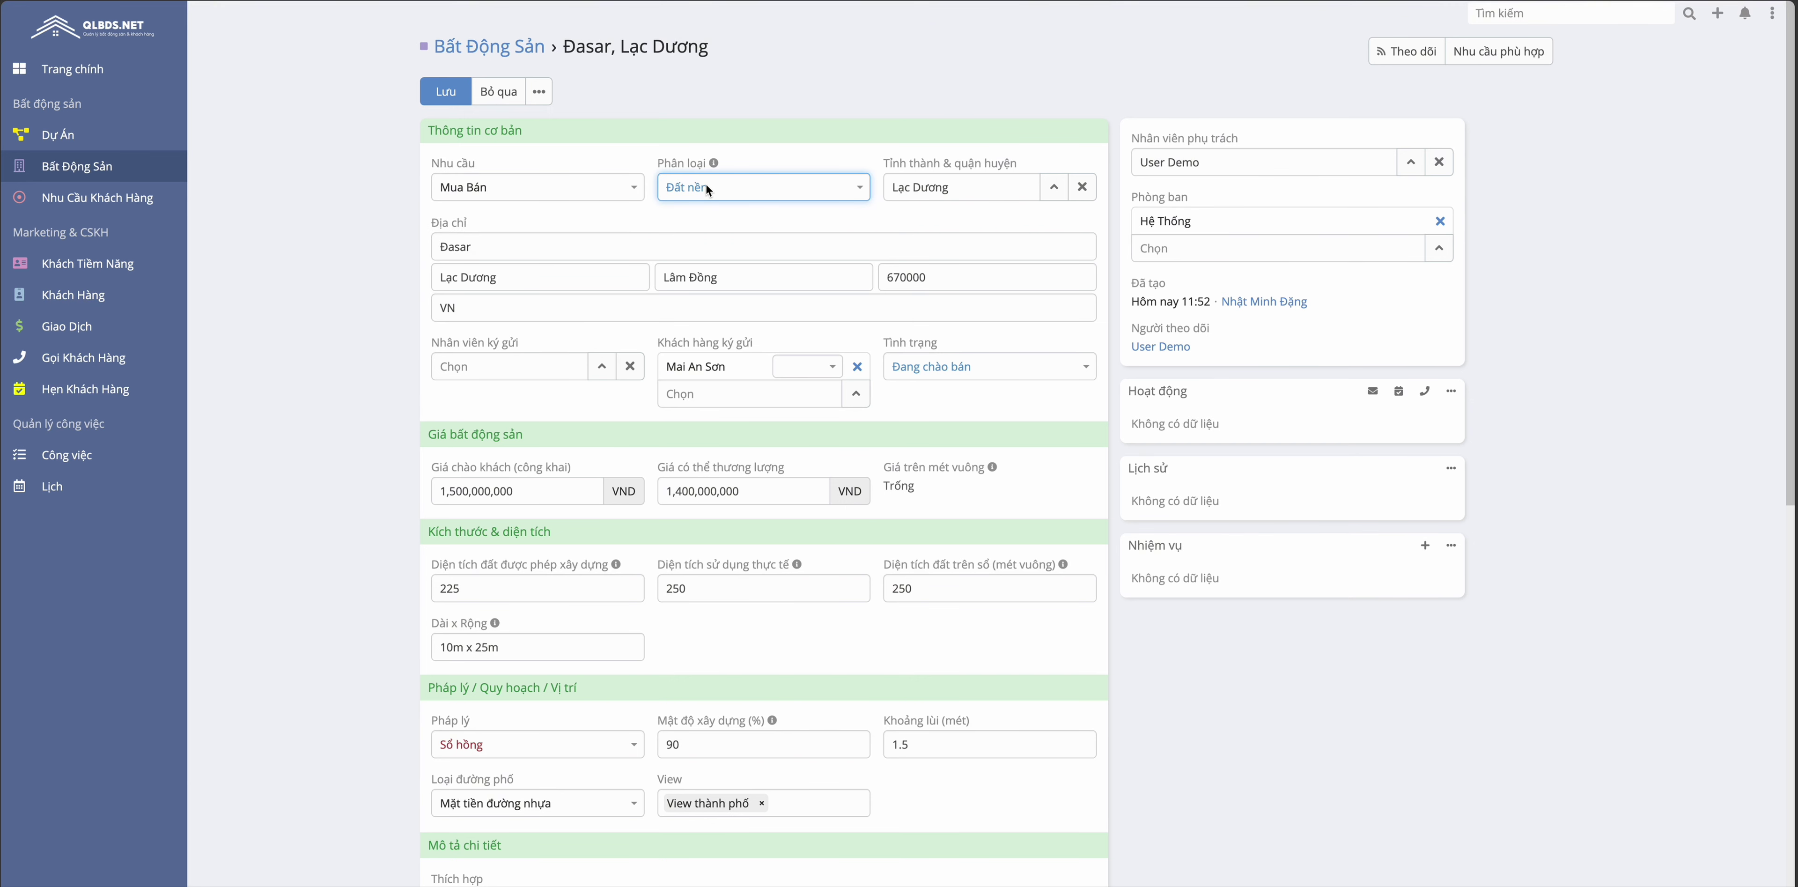
click(730, 185)
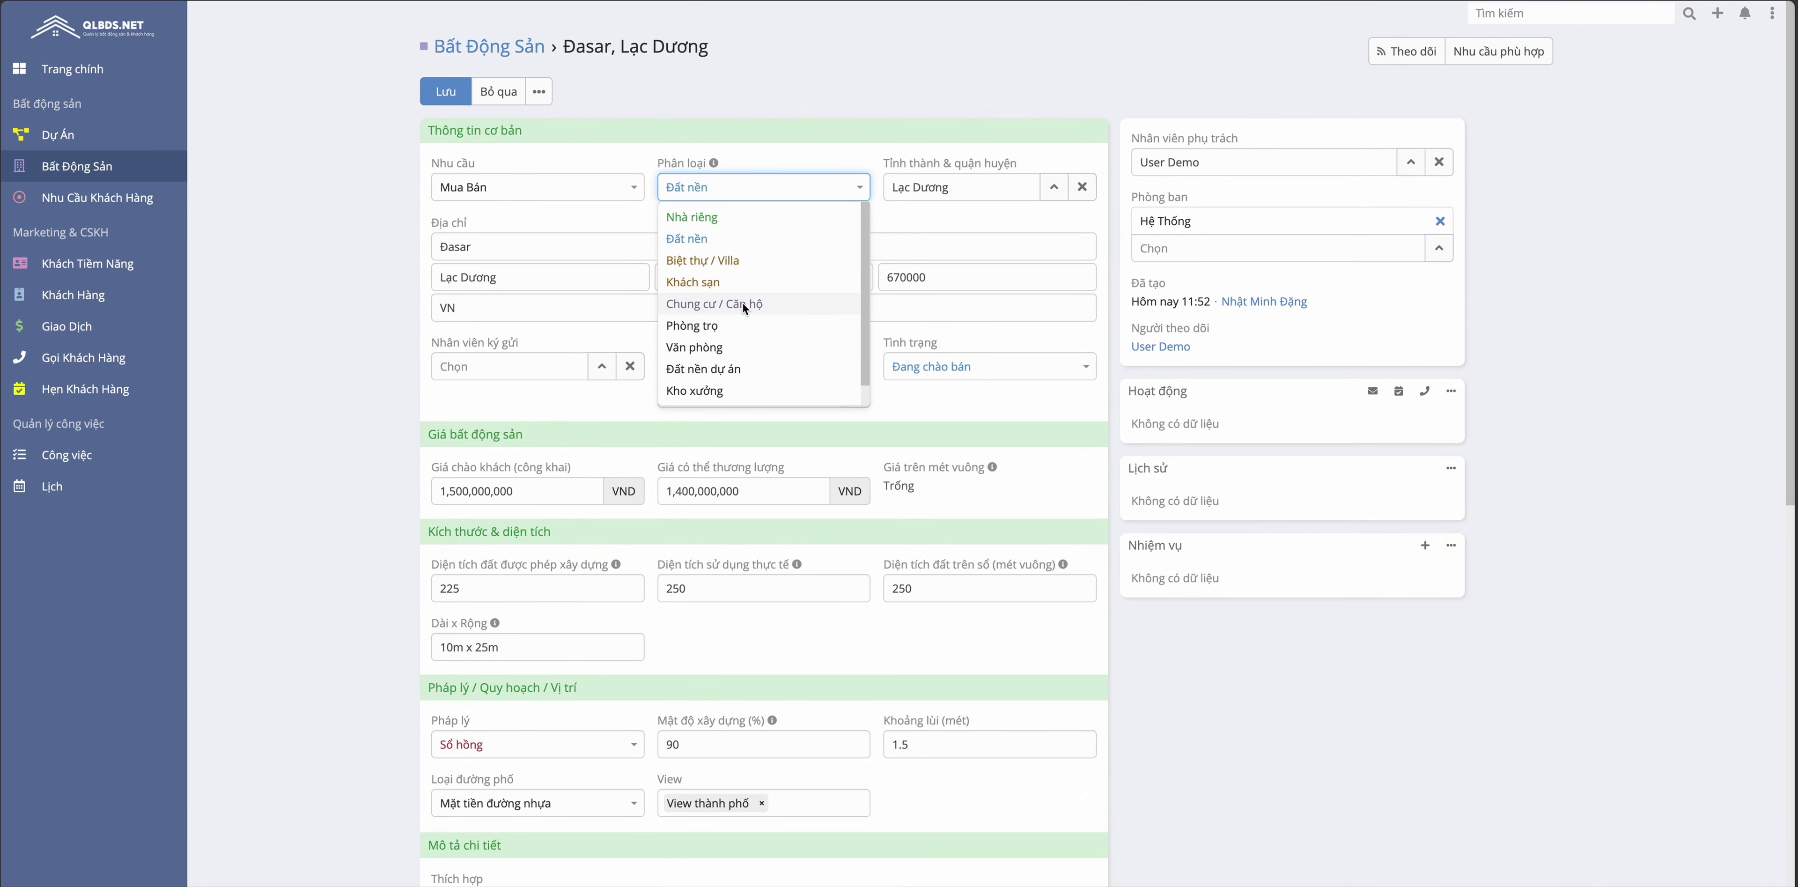
scroll(730, 327, down, 1)
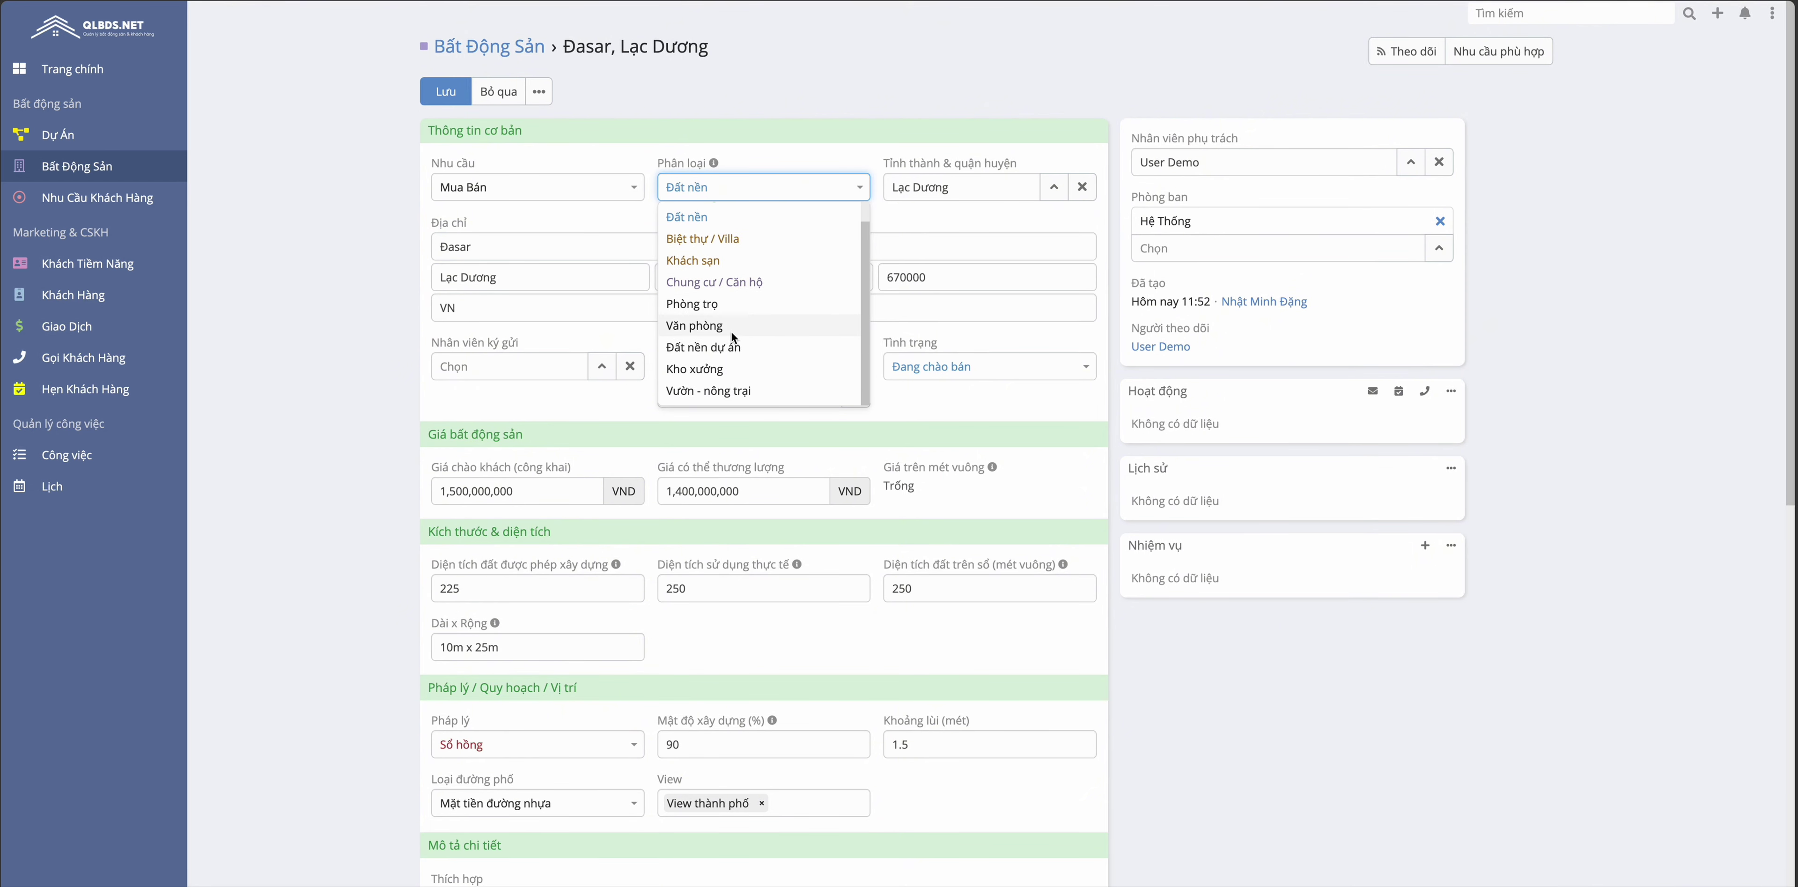
scroll(735, 370, down, 1)
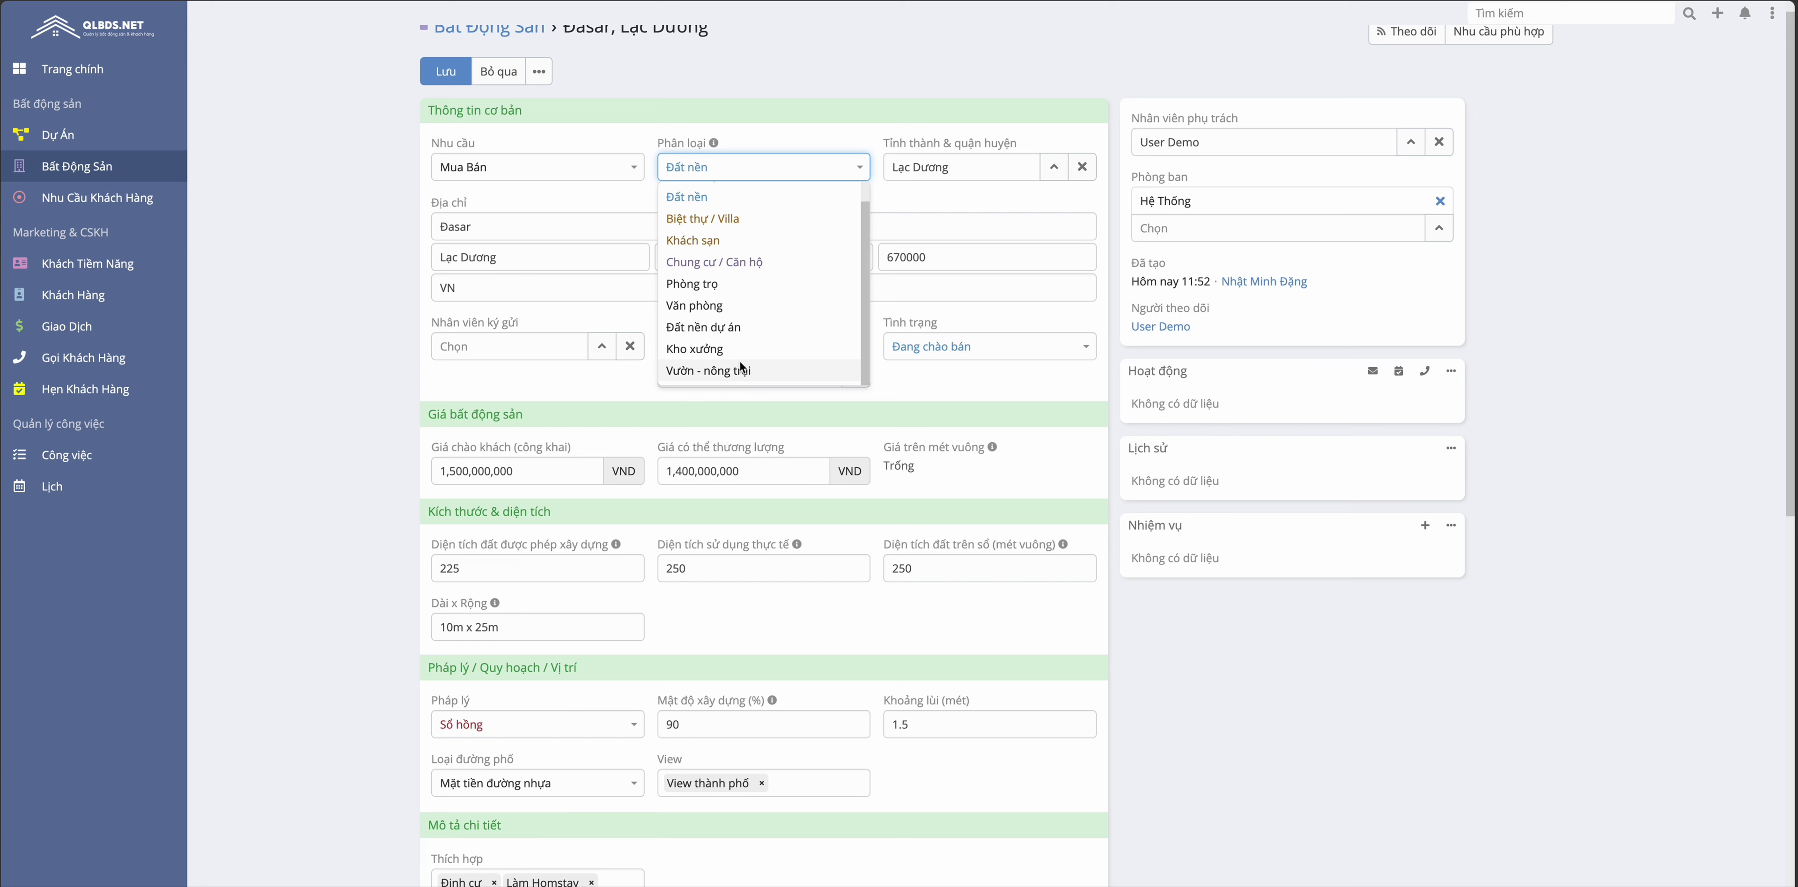
scroll(739, 360, up, 1)
scroll(740, 223, up, 1)
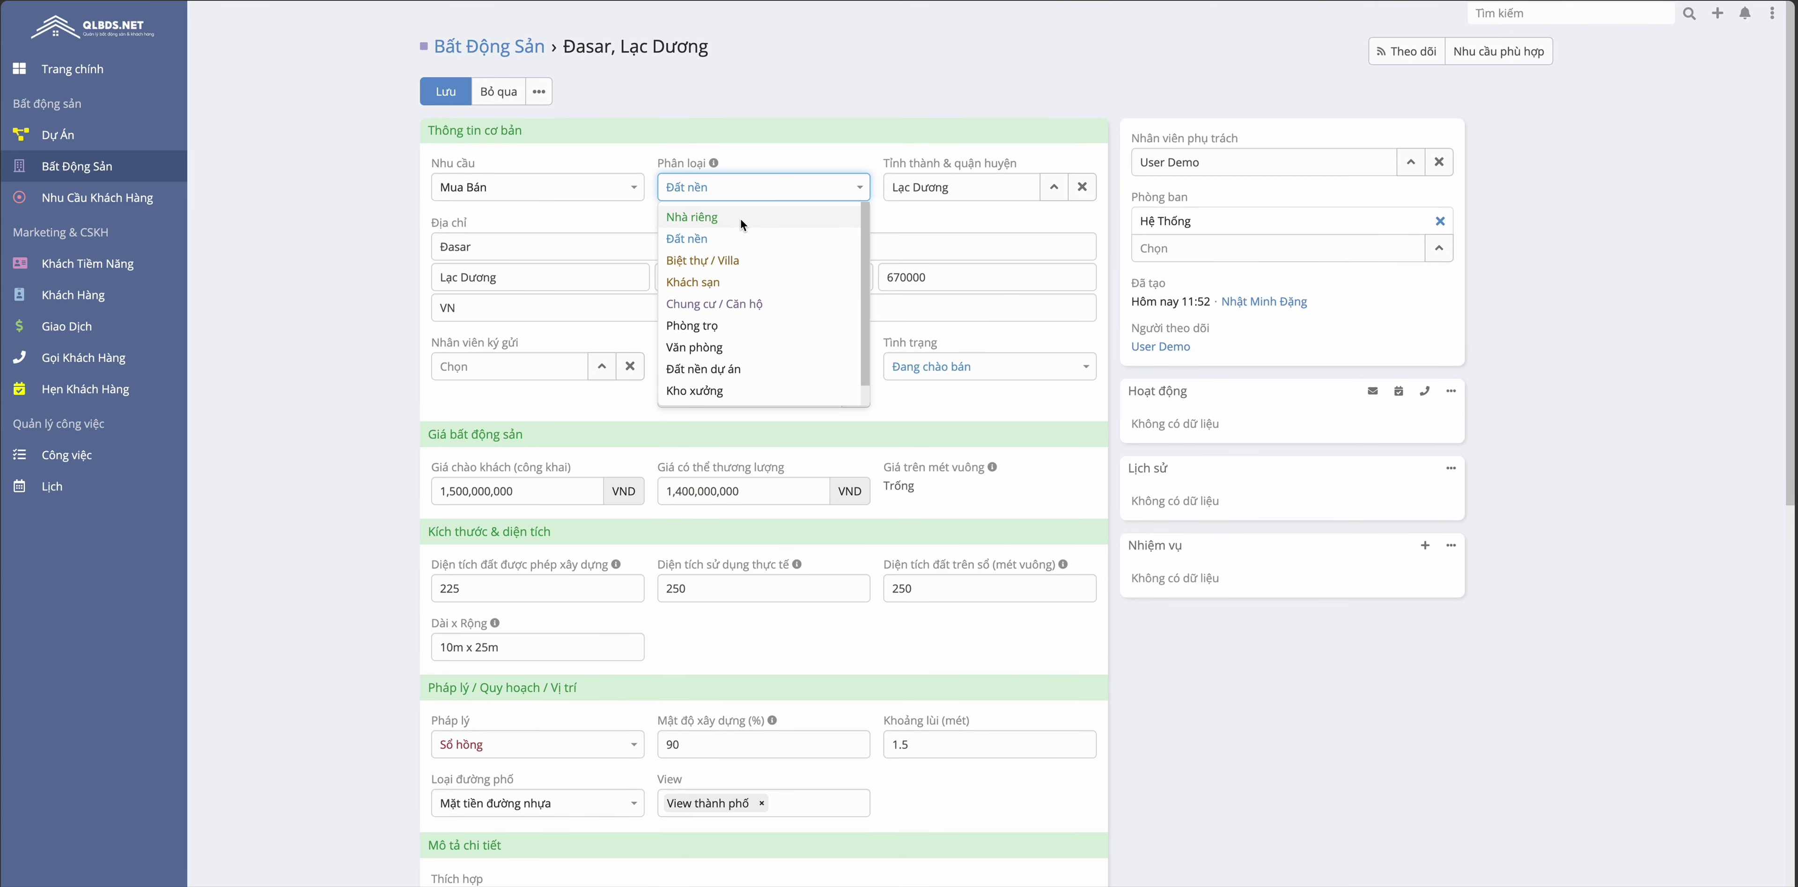
click(750, 229)
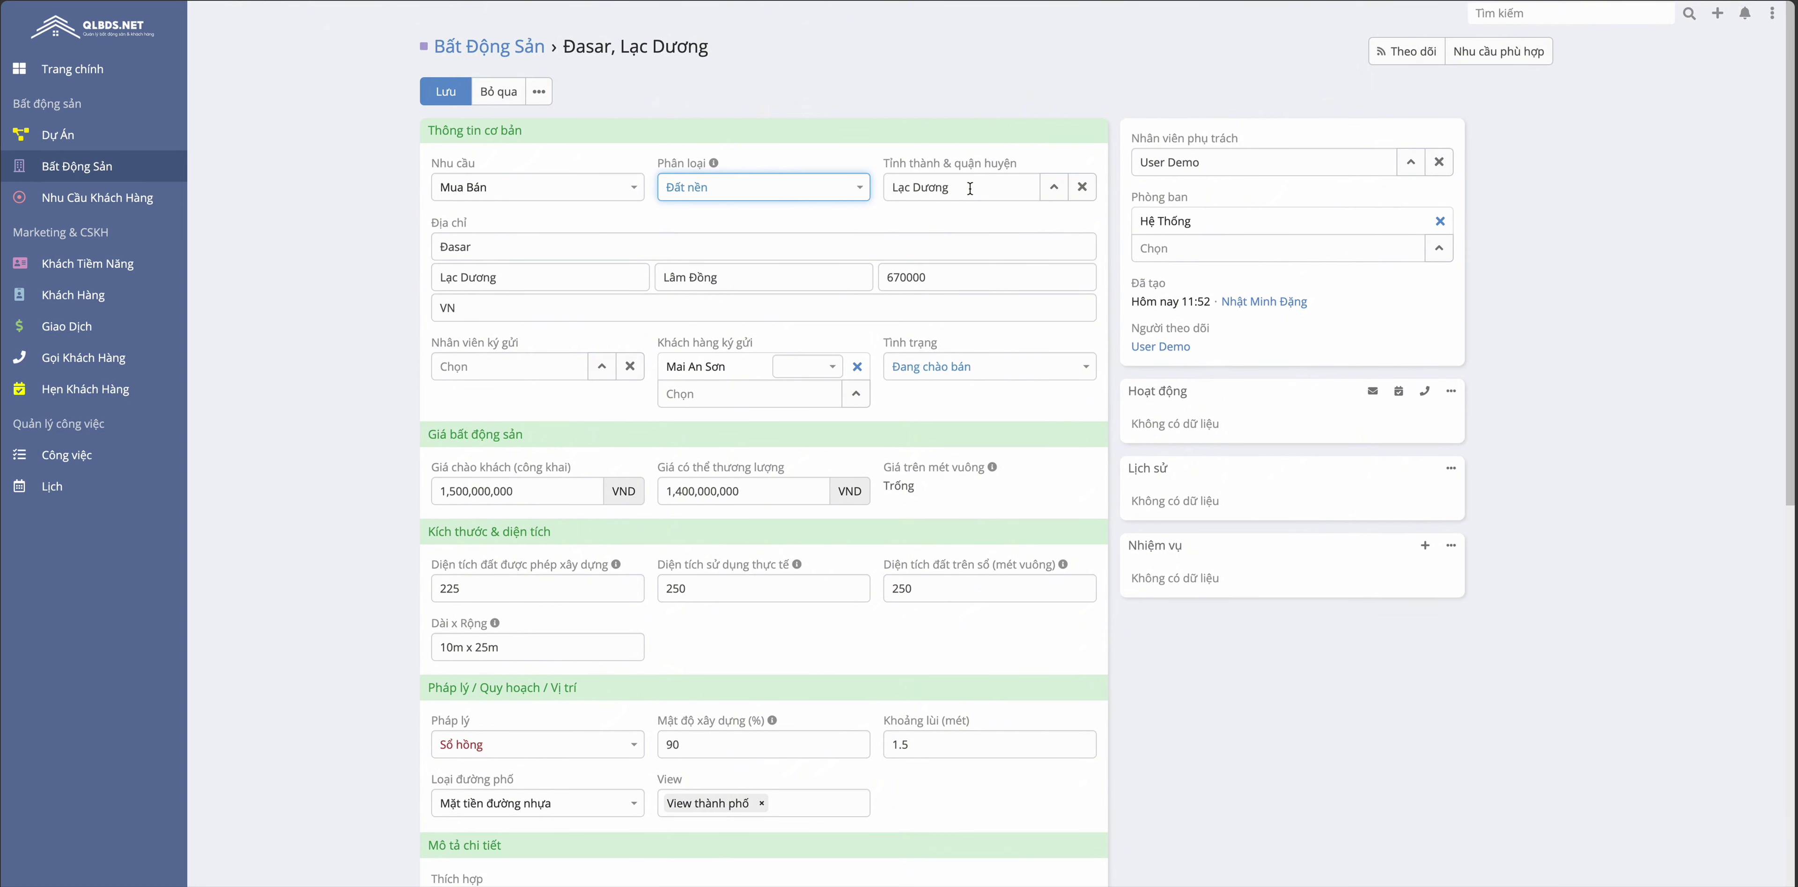
Step: Set the property's province and district to Lạc Dương under Lâm Đồng
click(1054, 196)
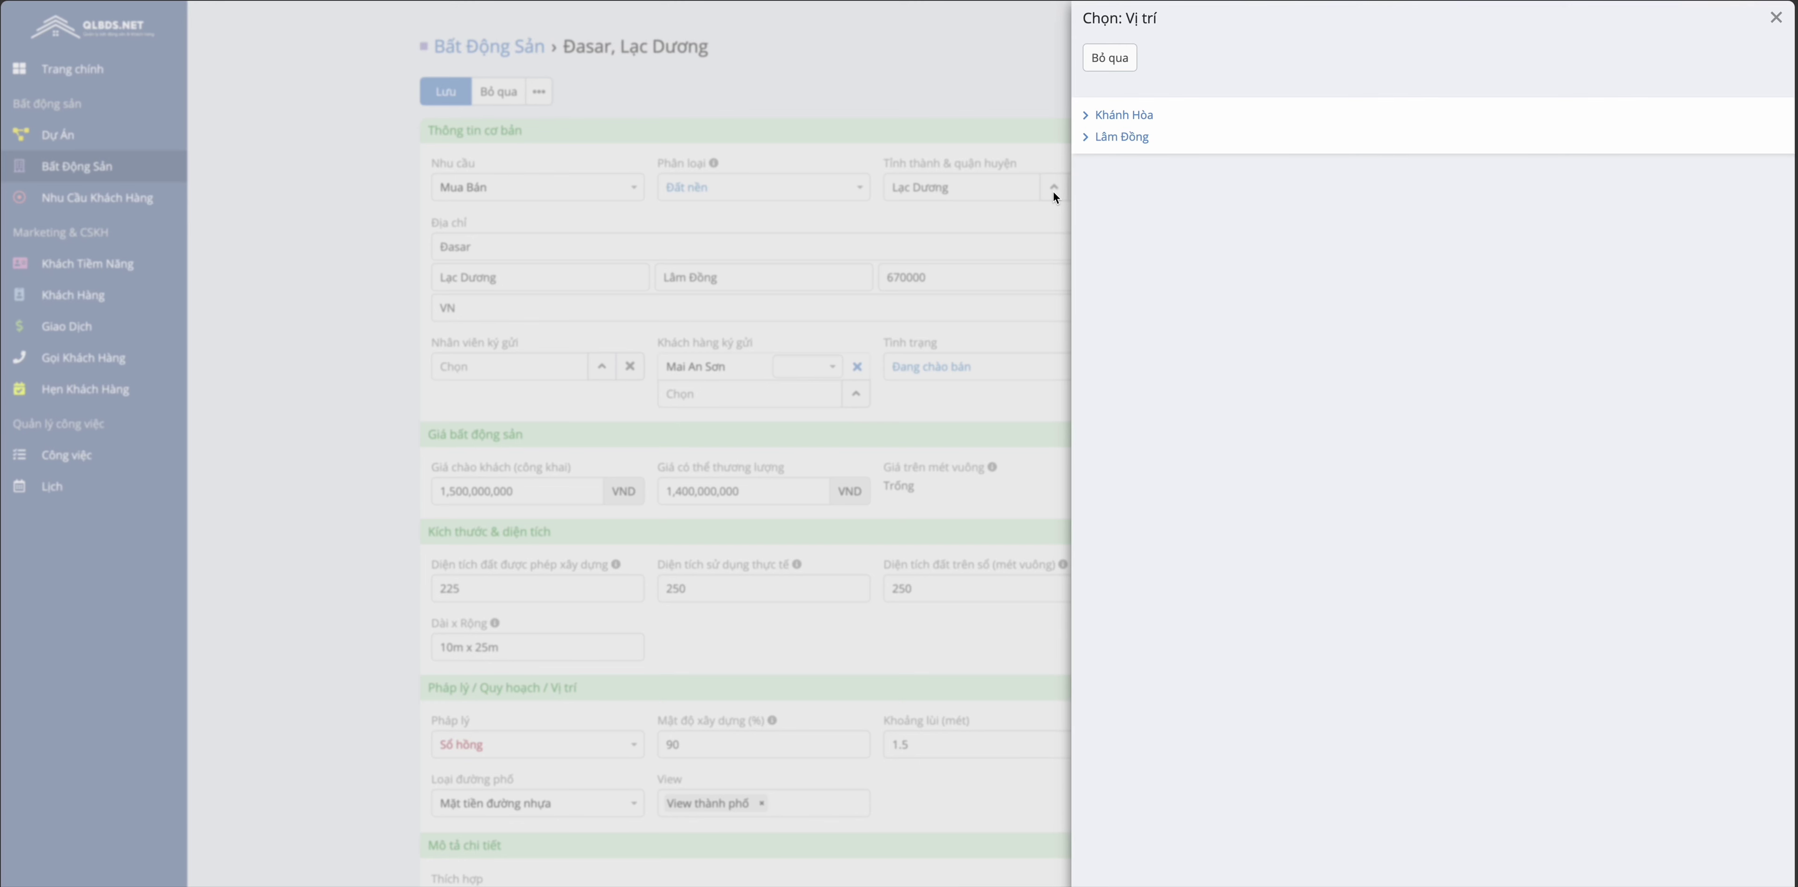
click(1088, 138)
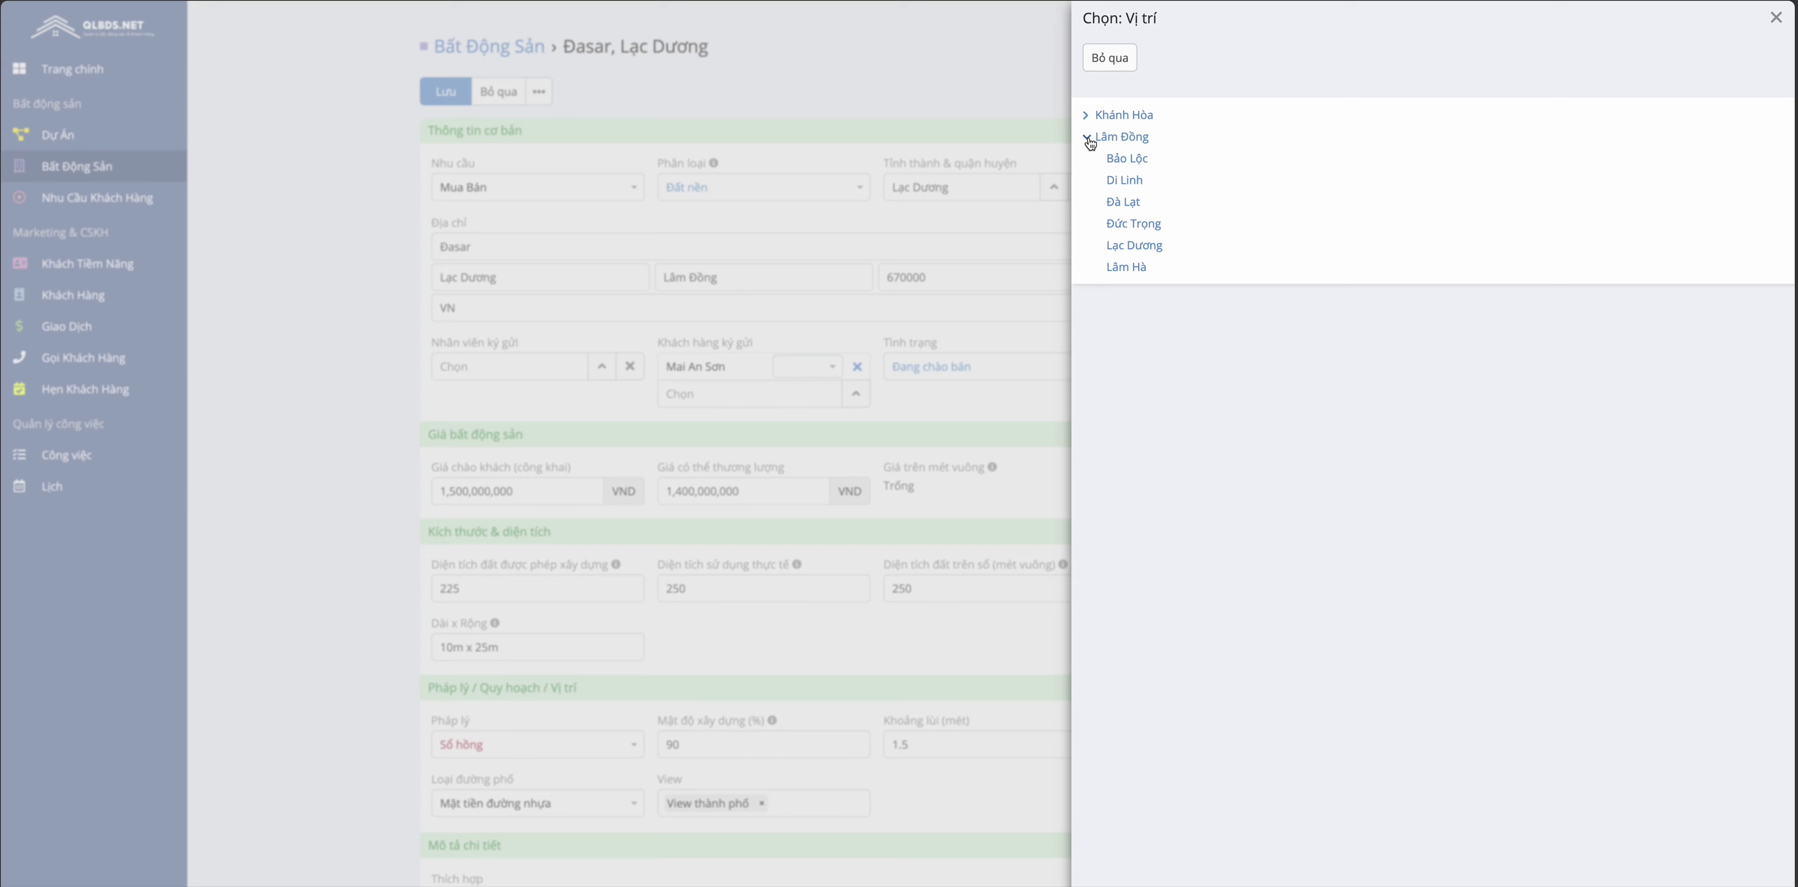
click(1140, 246)
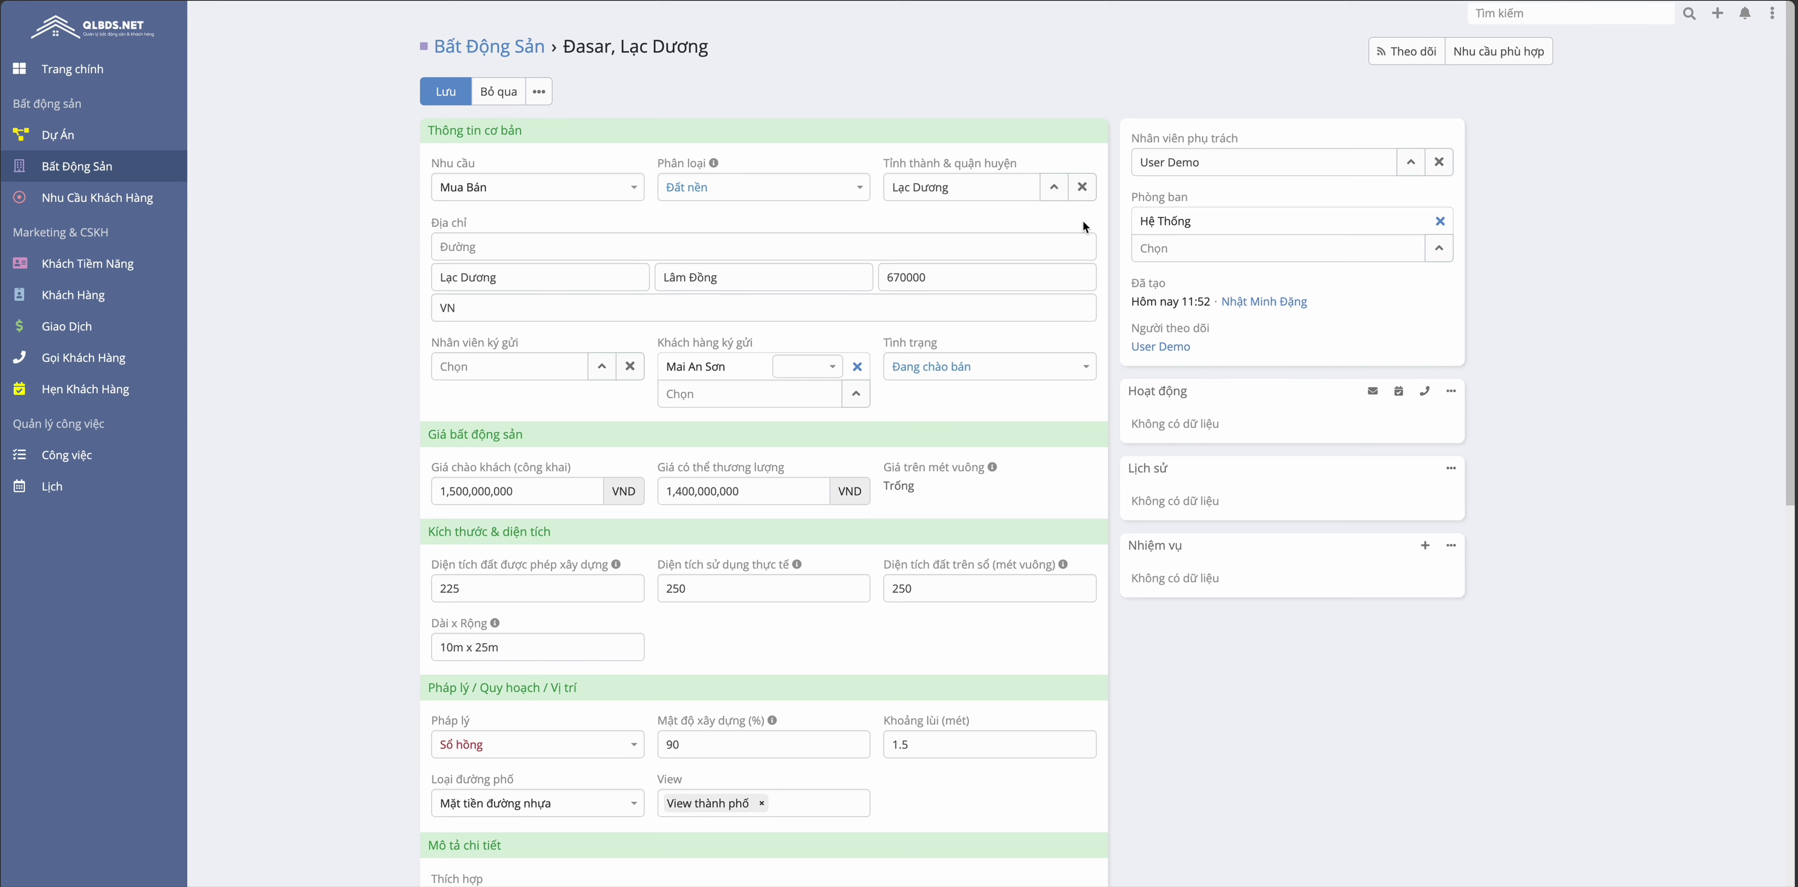
Step: Enter Đasar as the street in the property's address
click(502, 248)
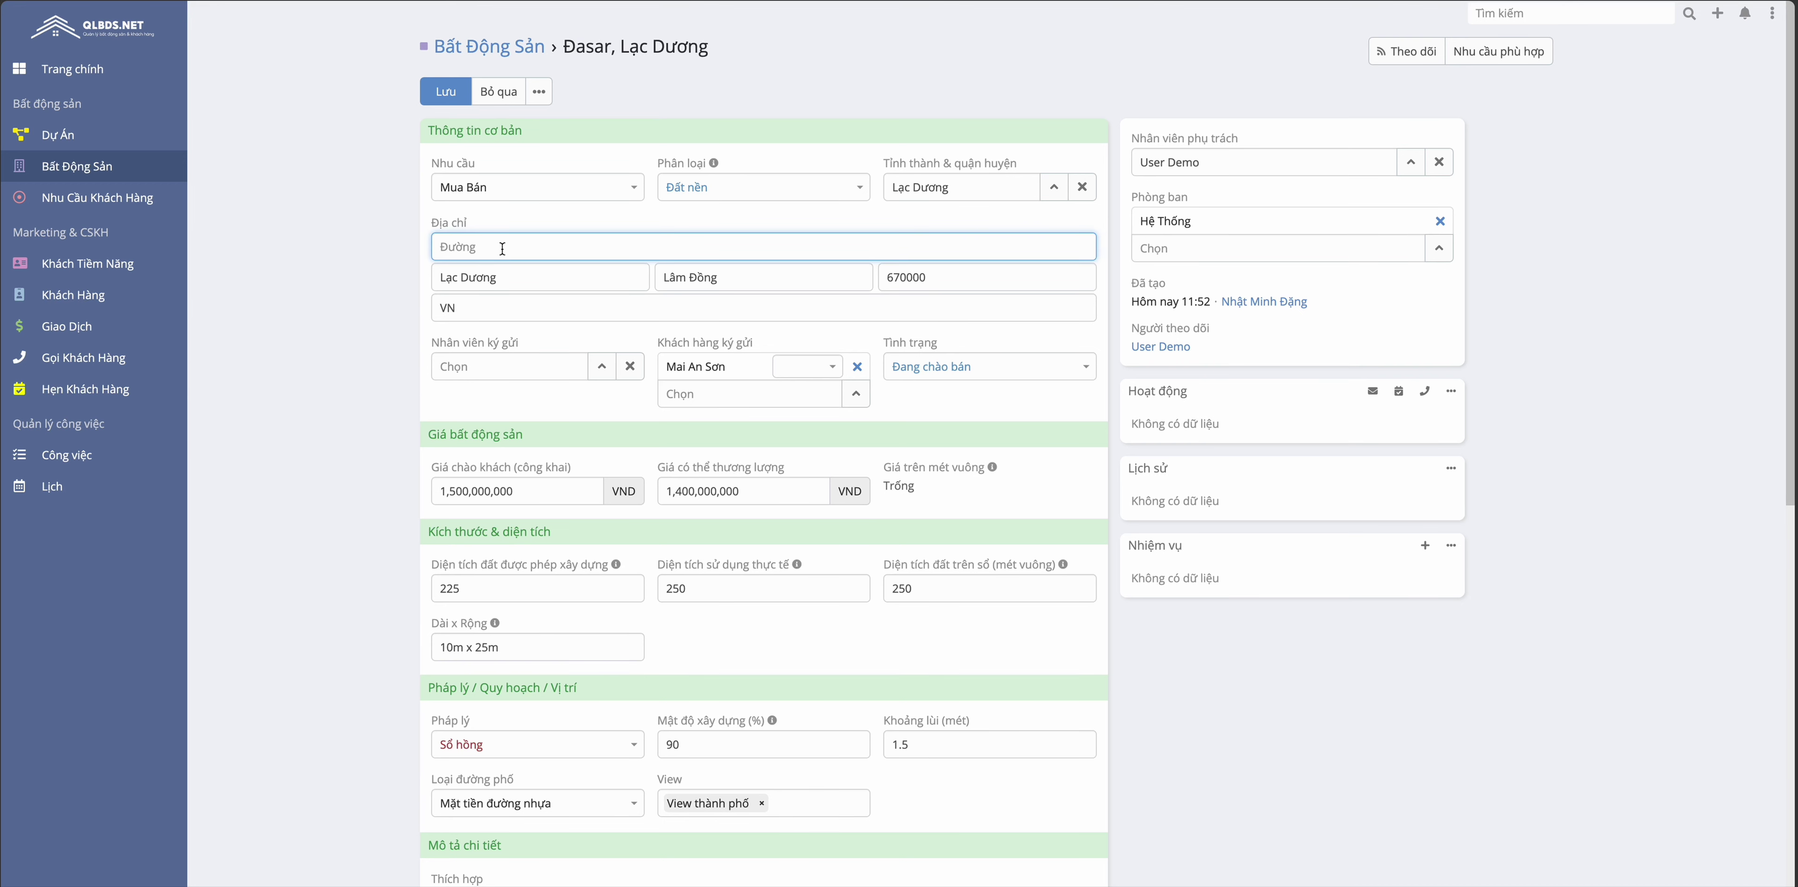
click(530, 280)
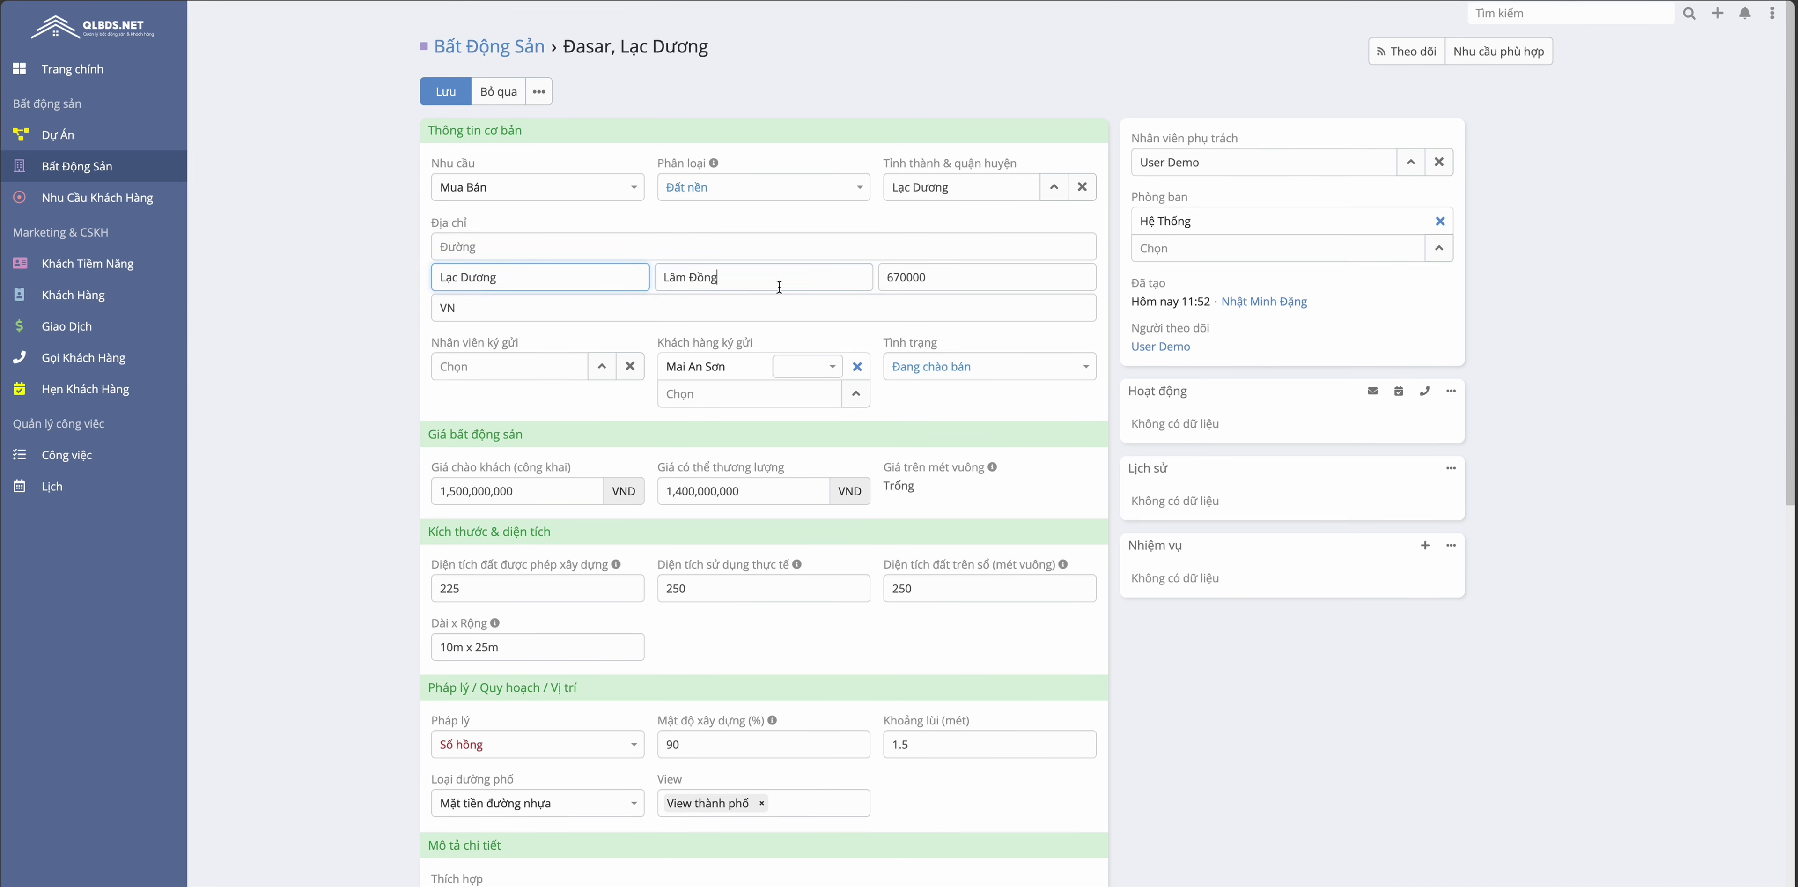
key(Tab)
key(shift+Tab)
key(shift+Tab)
text(Đa)
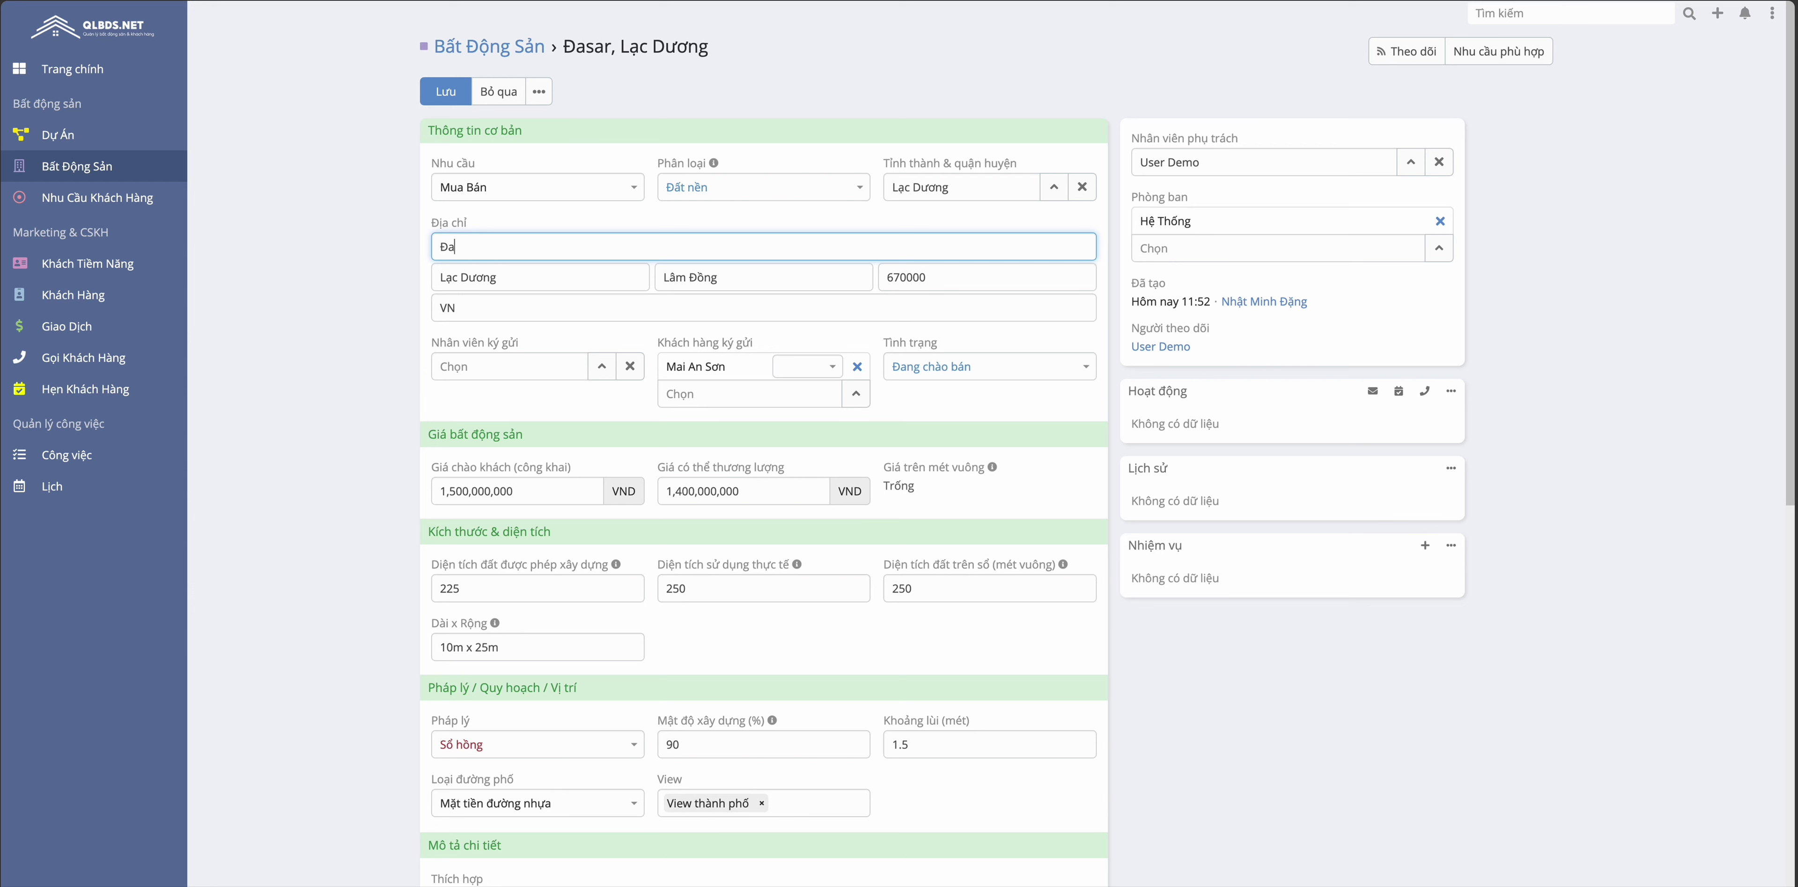
text(sar)
click(503, 350)
Step: Remove the consigning customer, select the first customer in the customer list, and set the Tình trạng status to Đang chào bán
scroll(504, 350, down, 1)
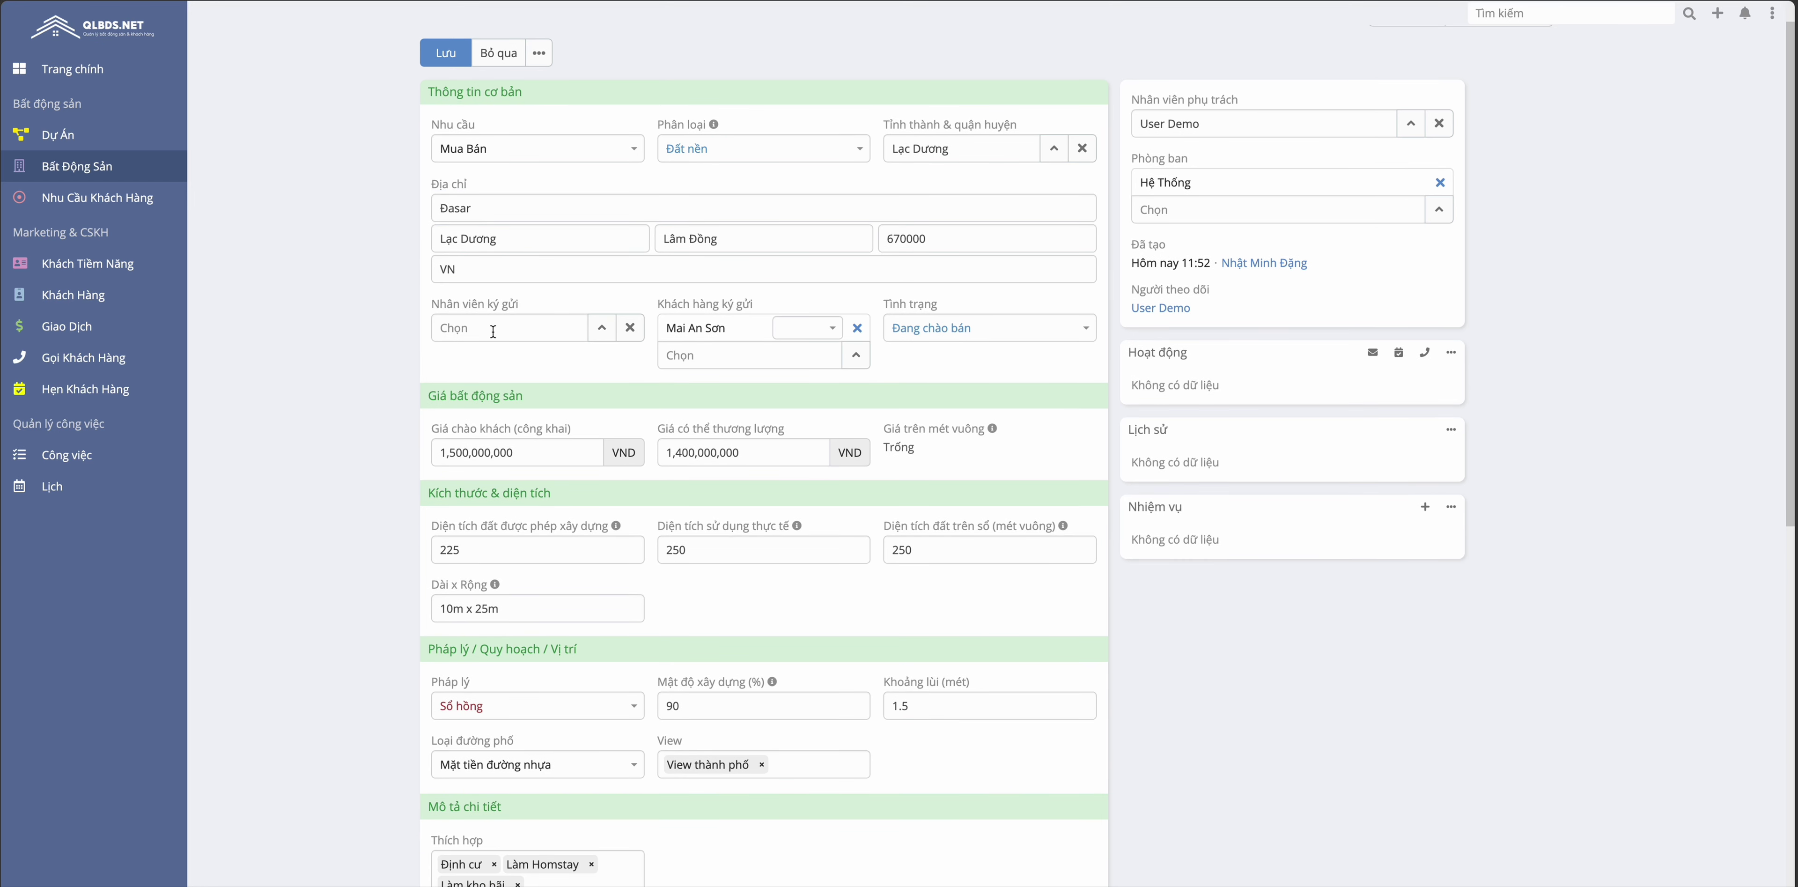
click(856, 329)
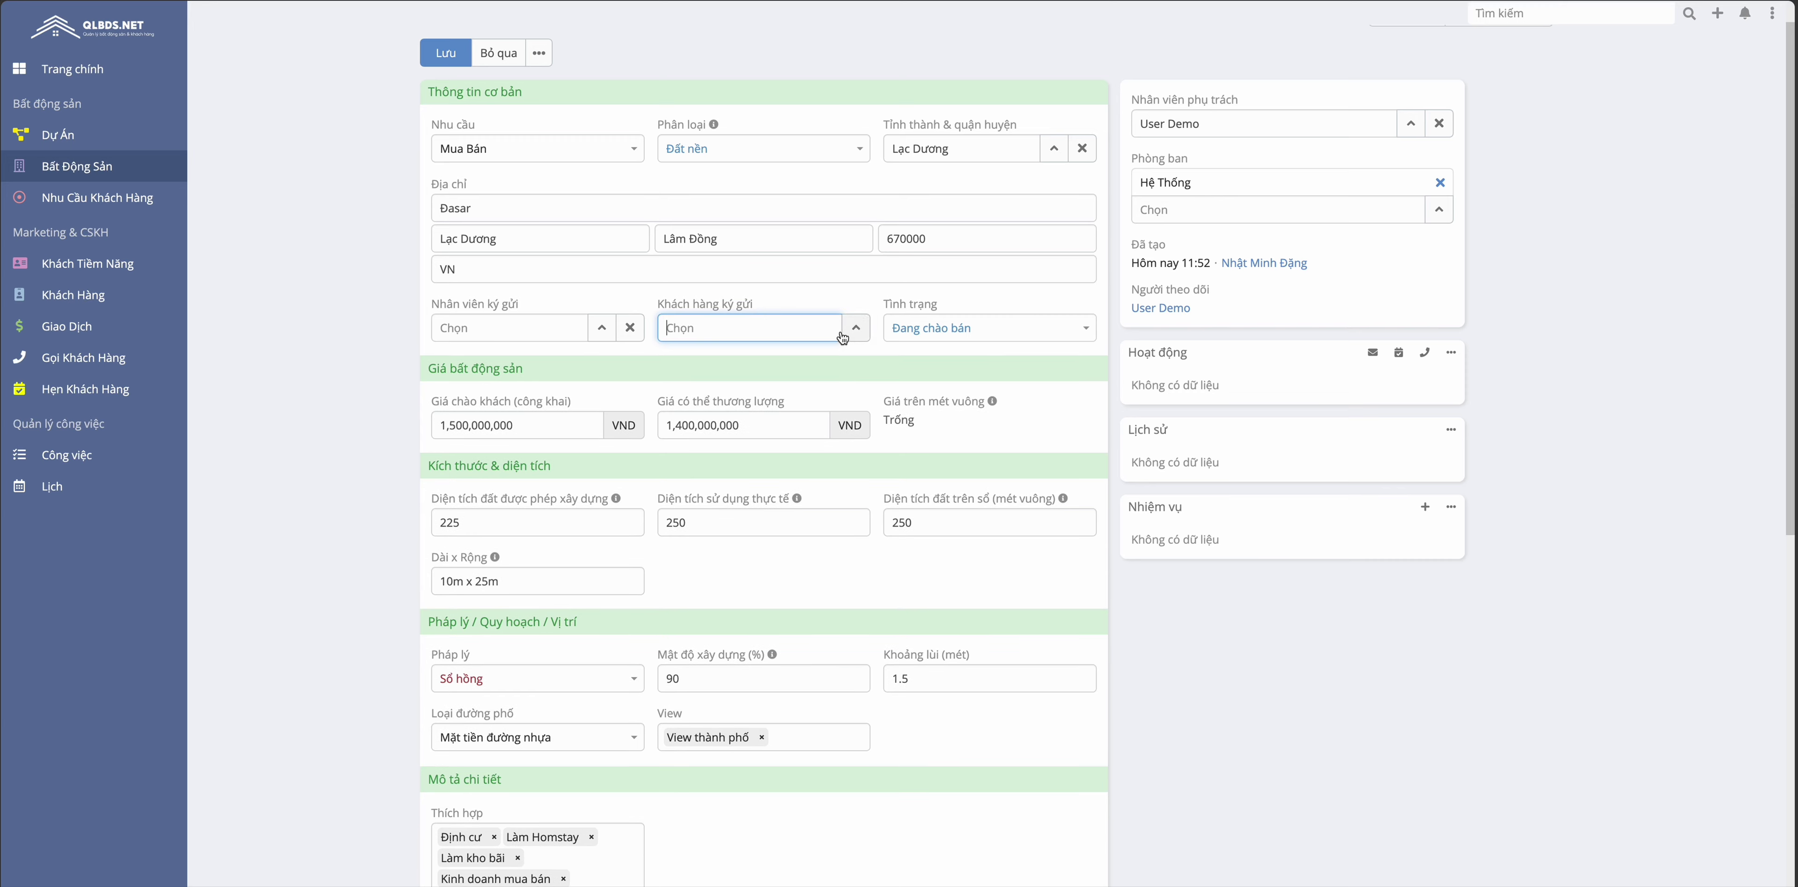
click(862, 334)
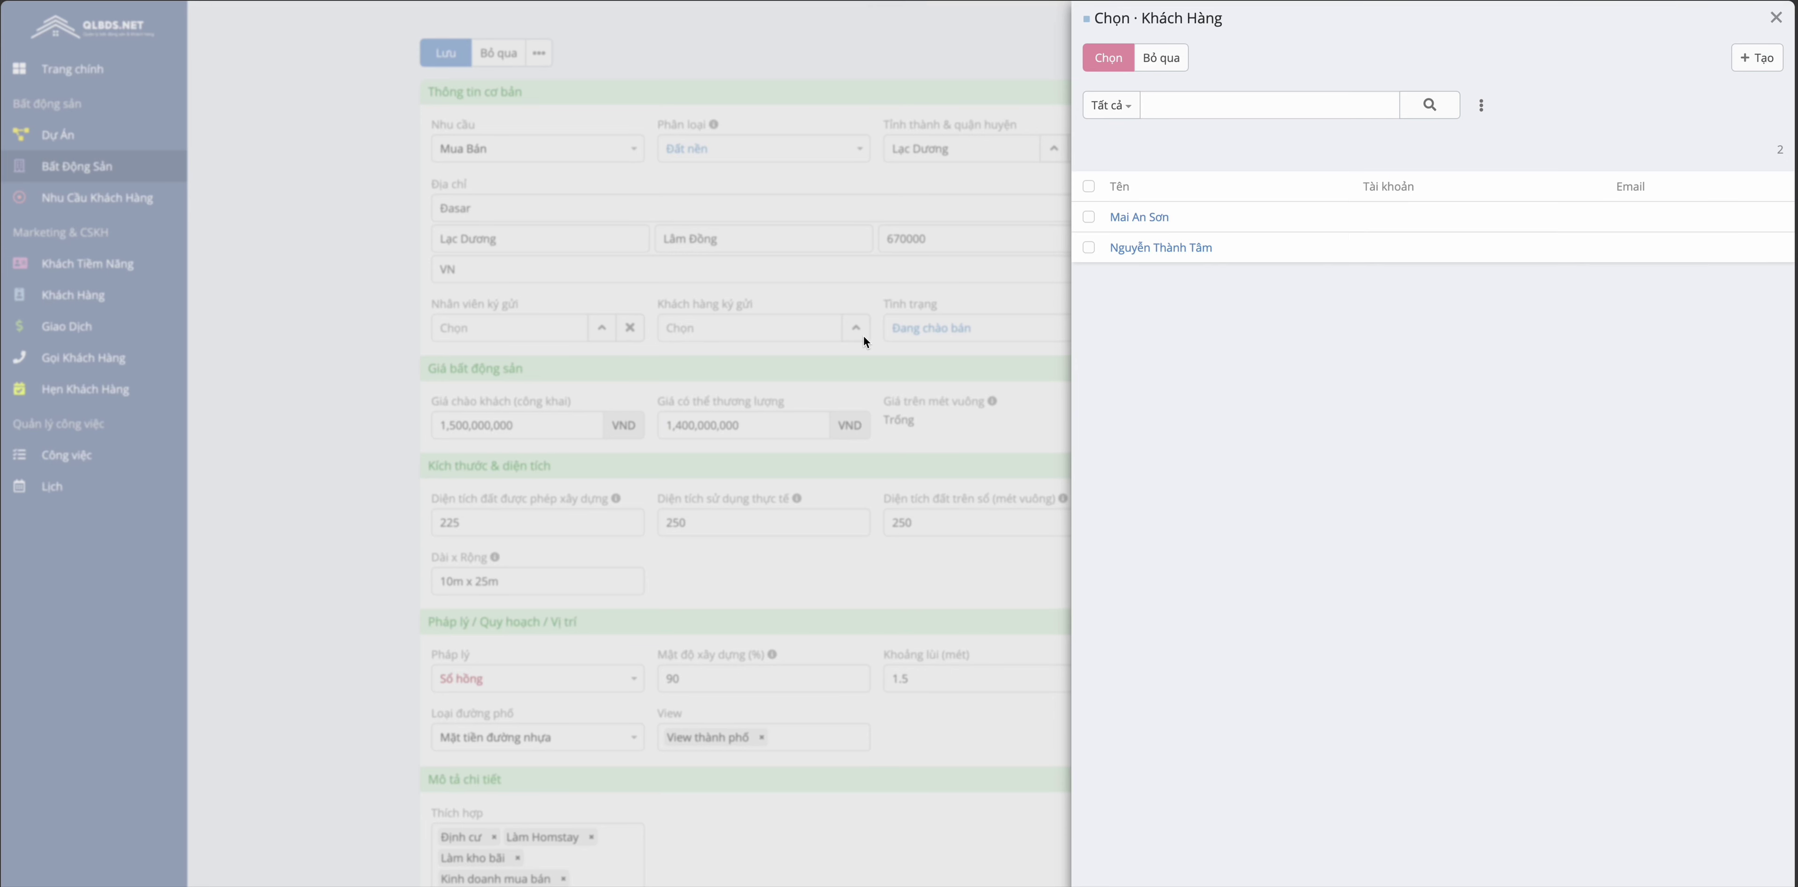
click(1750, 59)
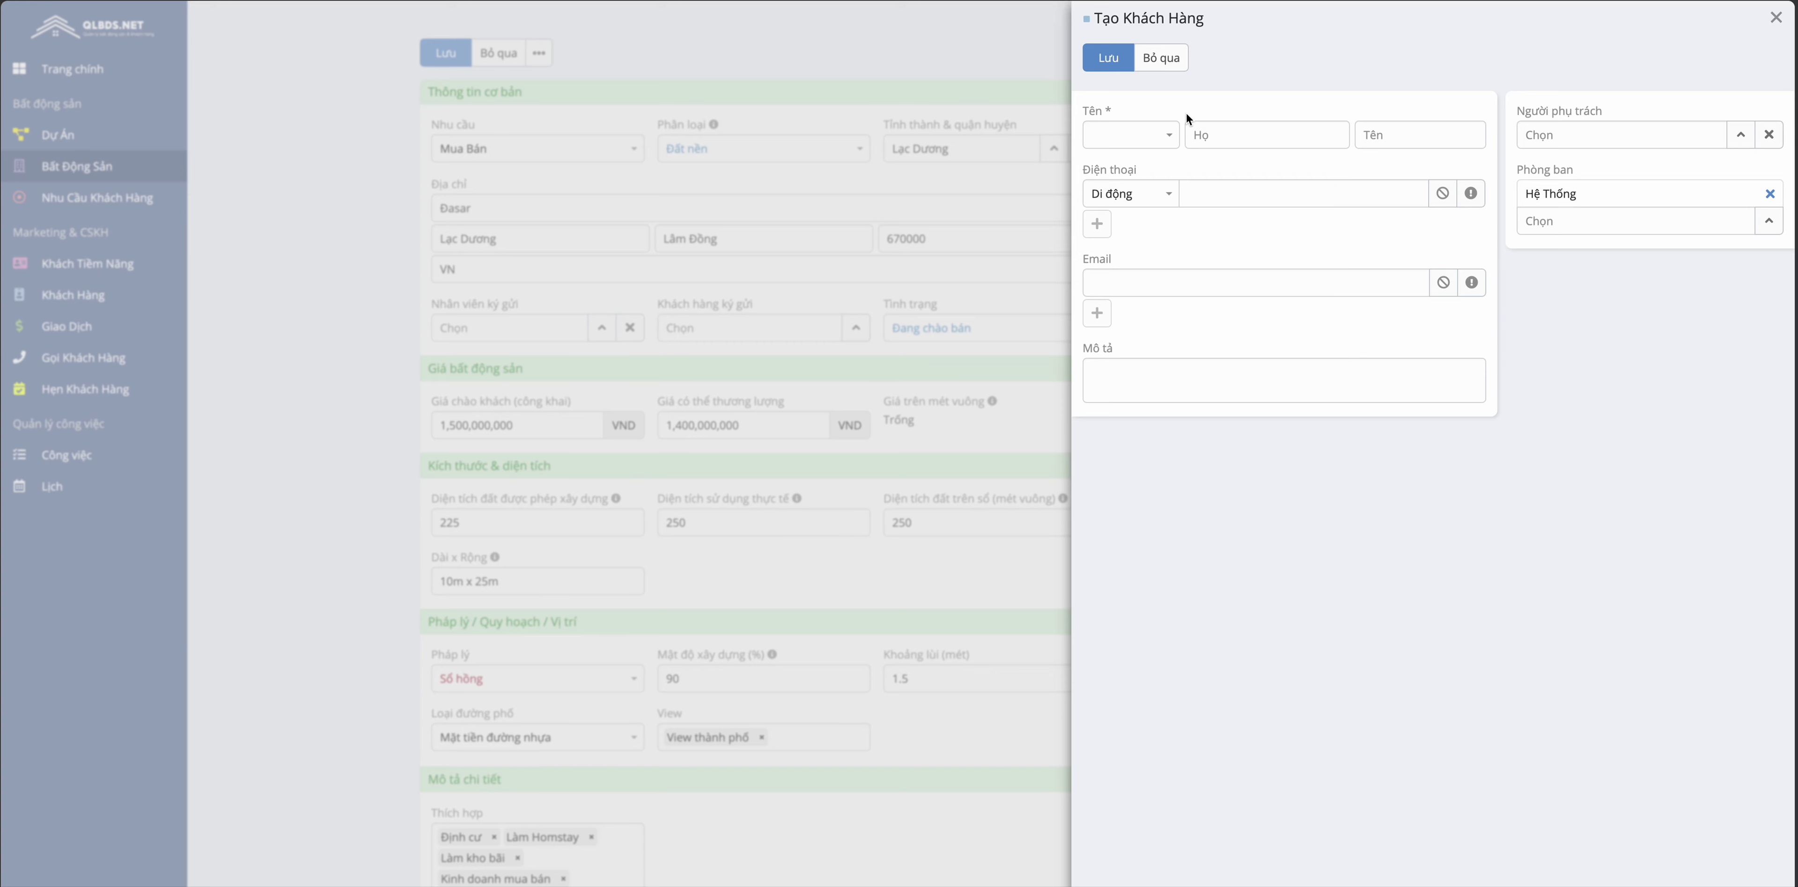
click(1160, 57)
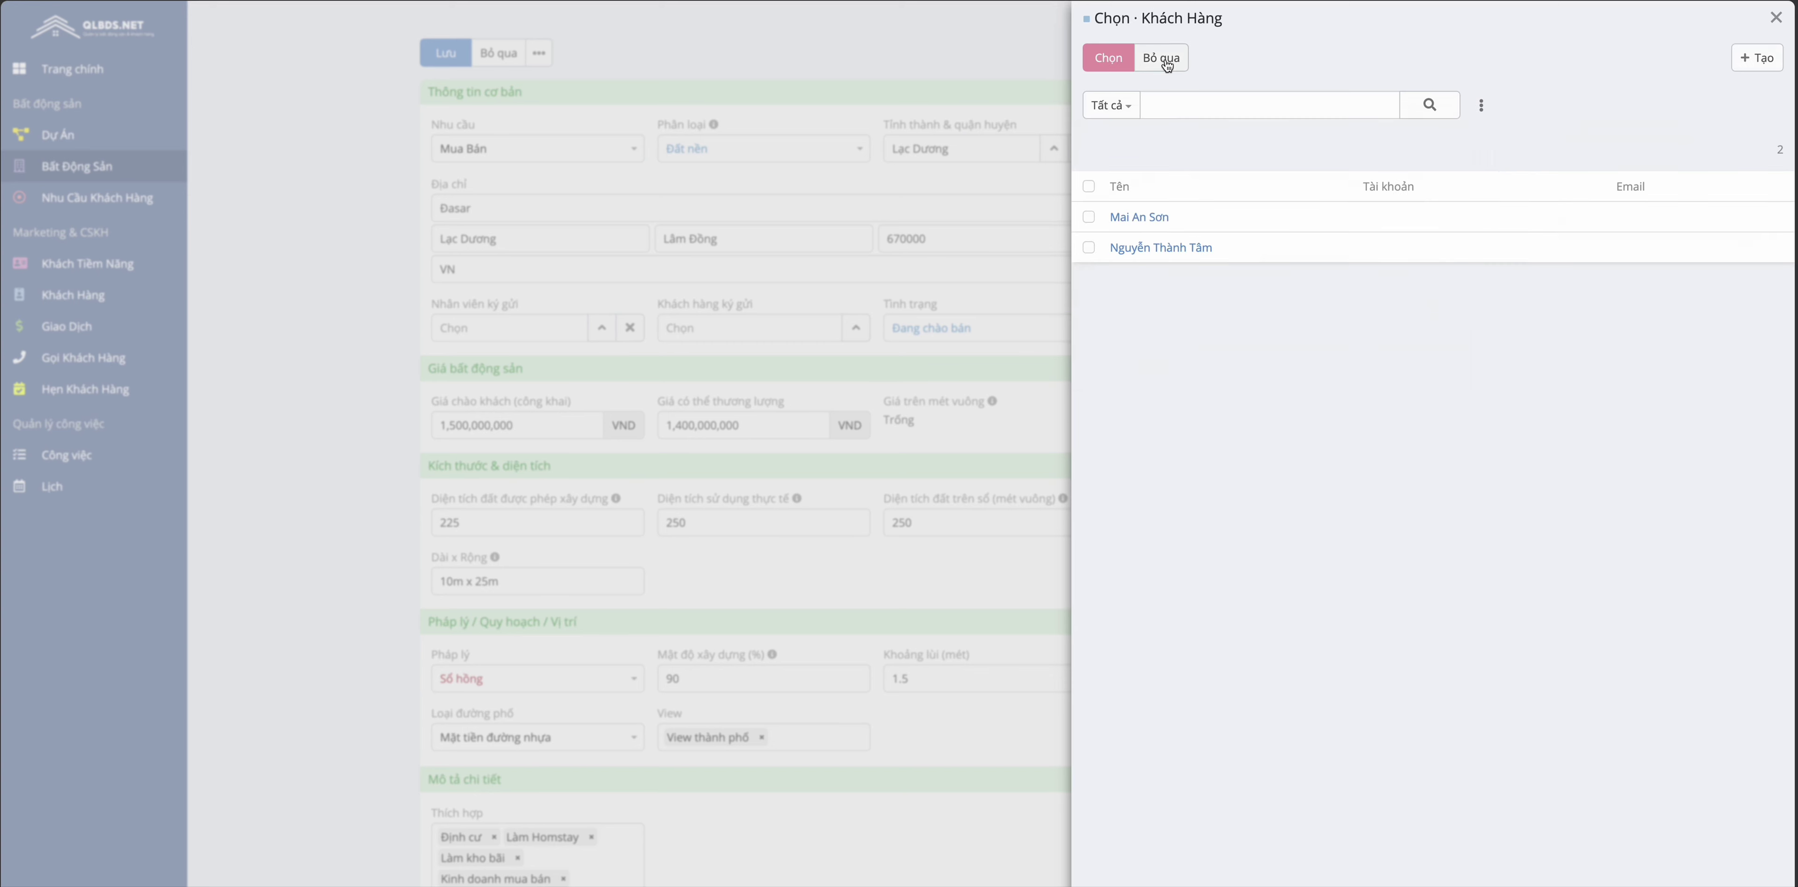
click(1155, 222)
click(911, 335)
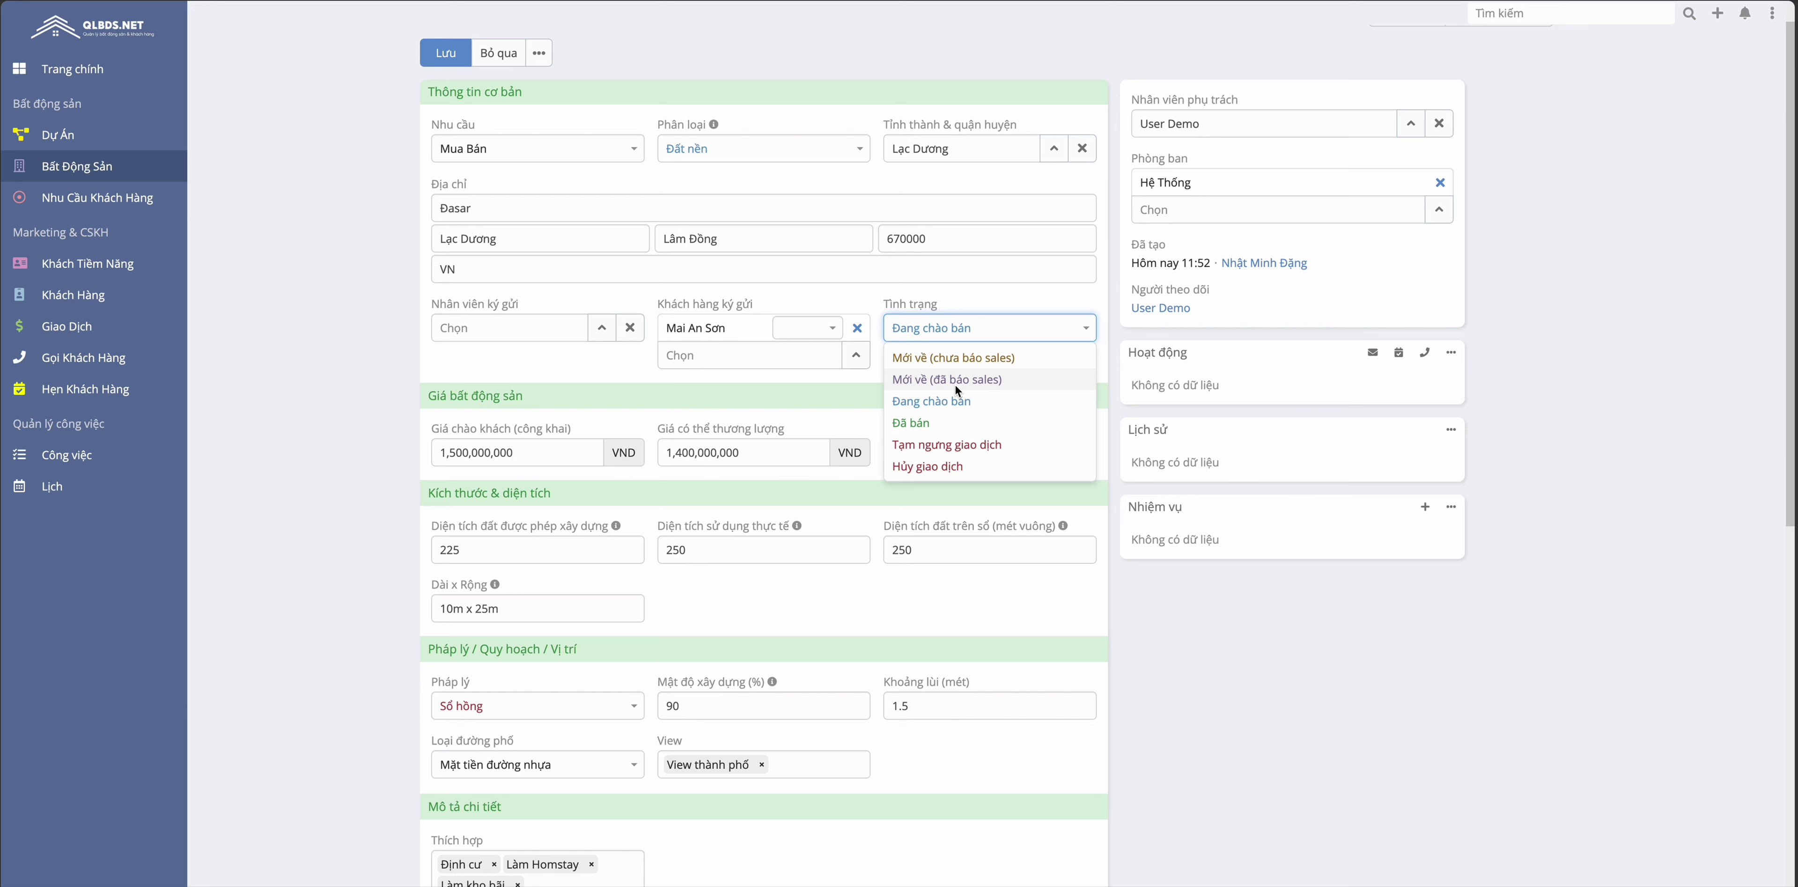
click(964, 402)
Step: Review the public asking price and the negotiable price in the property's price section
scroll(743, 425, down, 2)
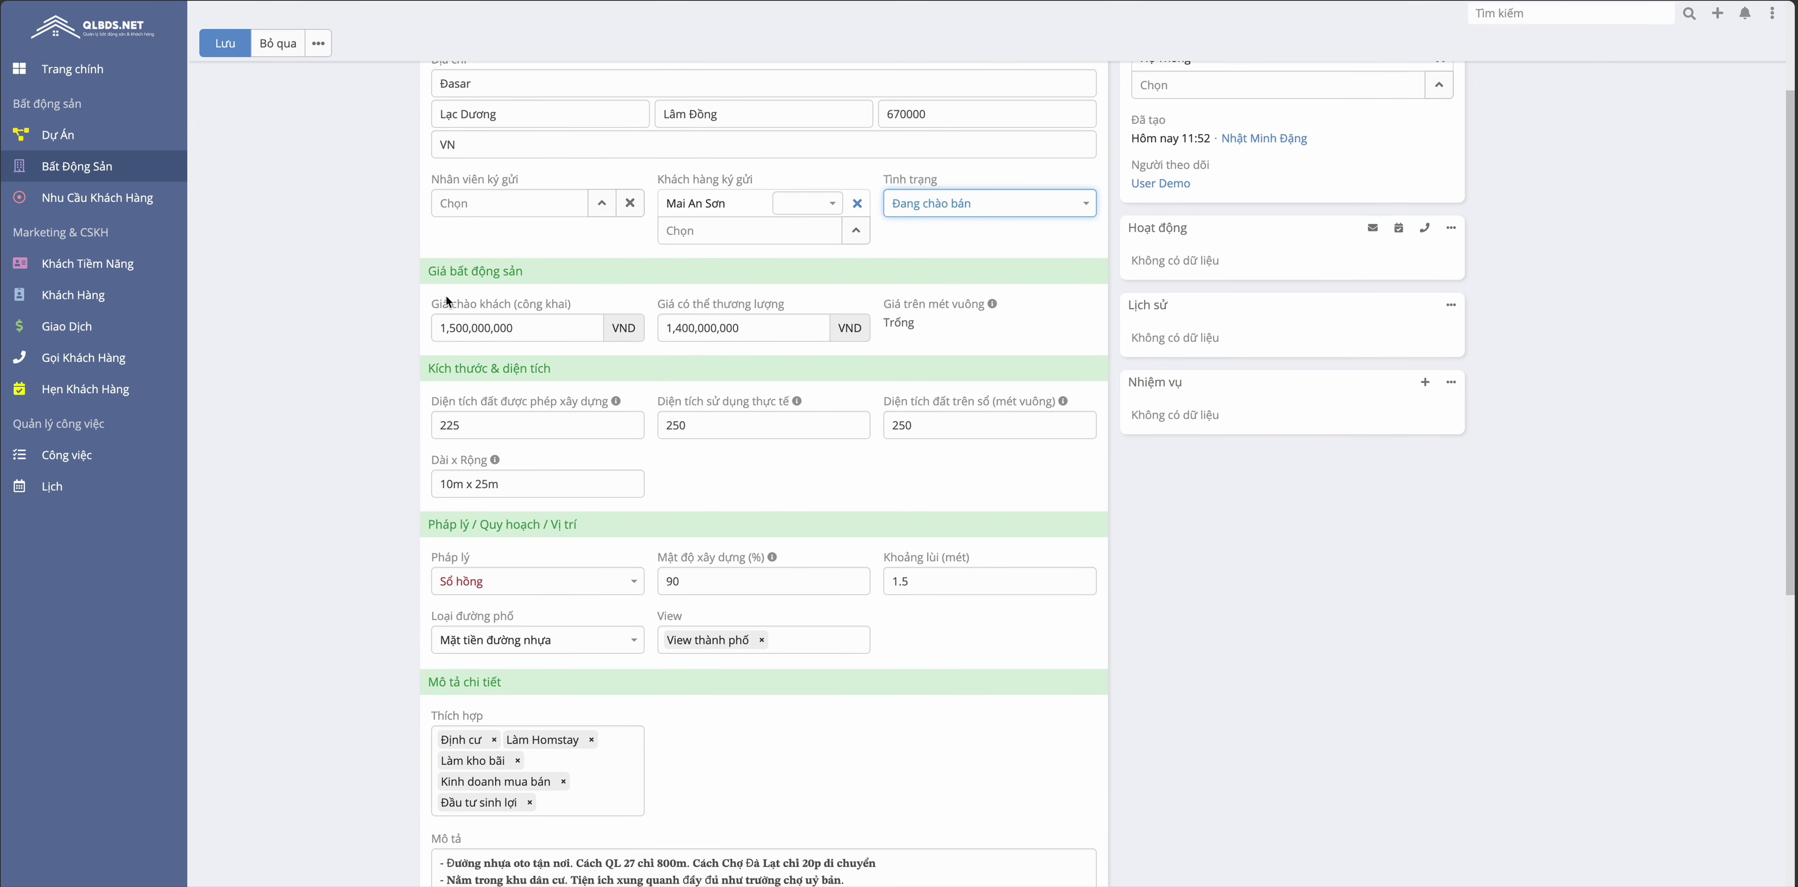
drag(443, 302, 481, 308)
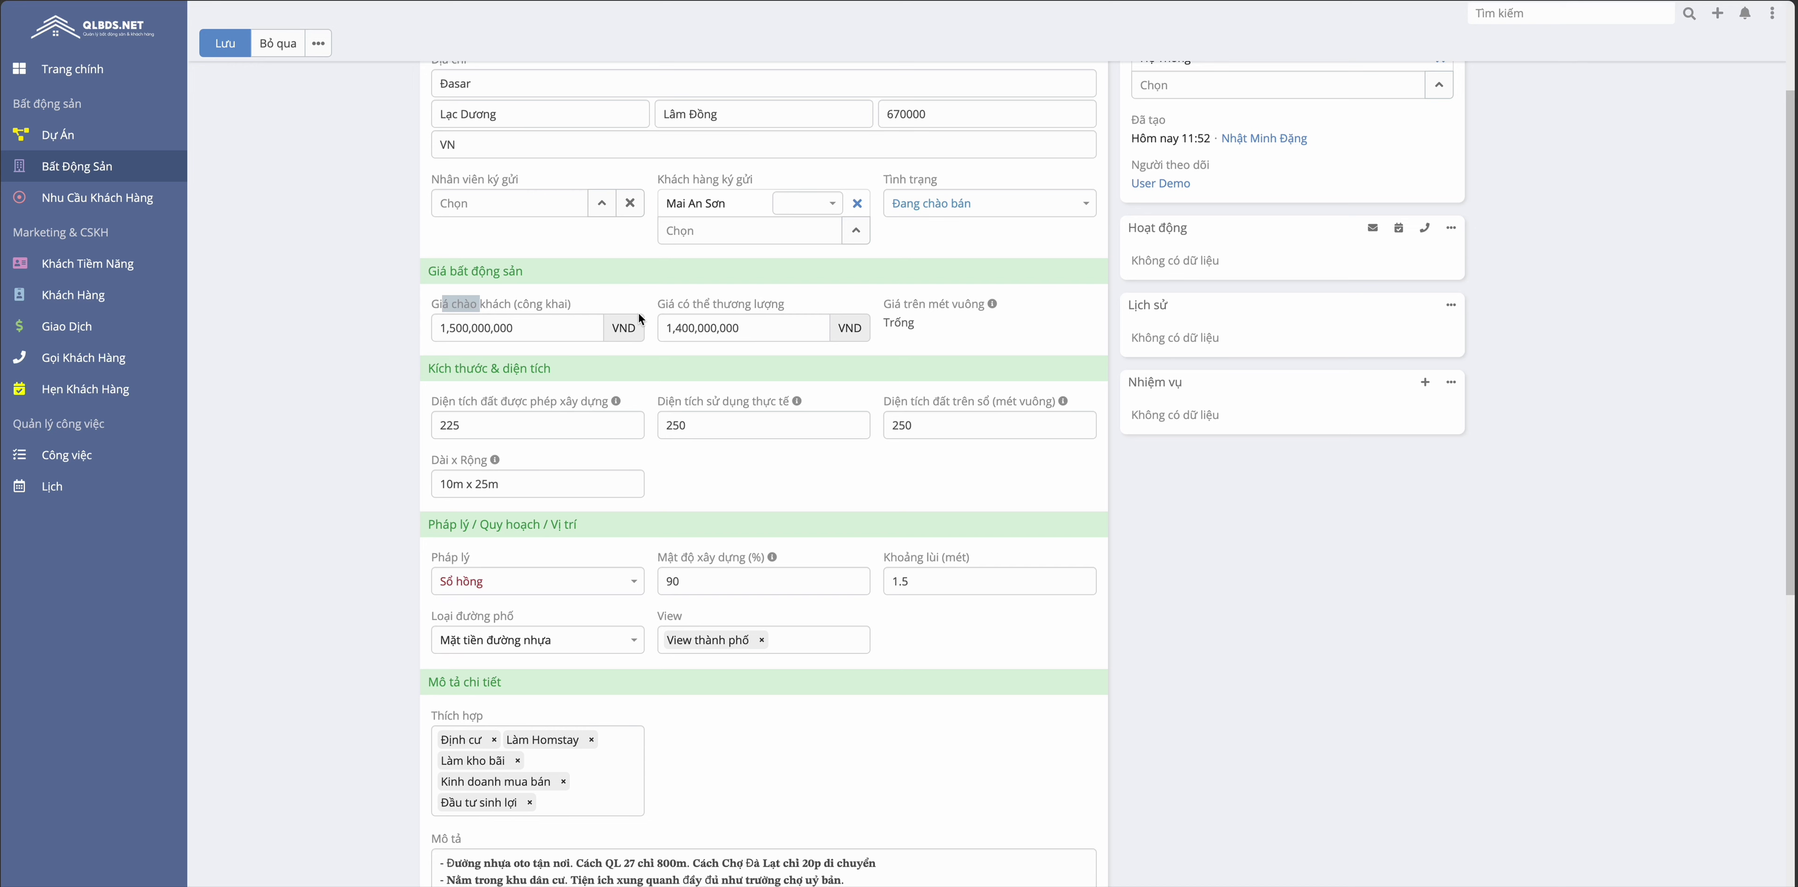
drag(674, 305, 776, 306)
drag(599, 327, 395, 327)
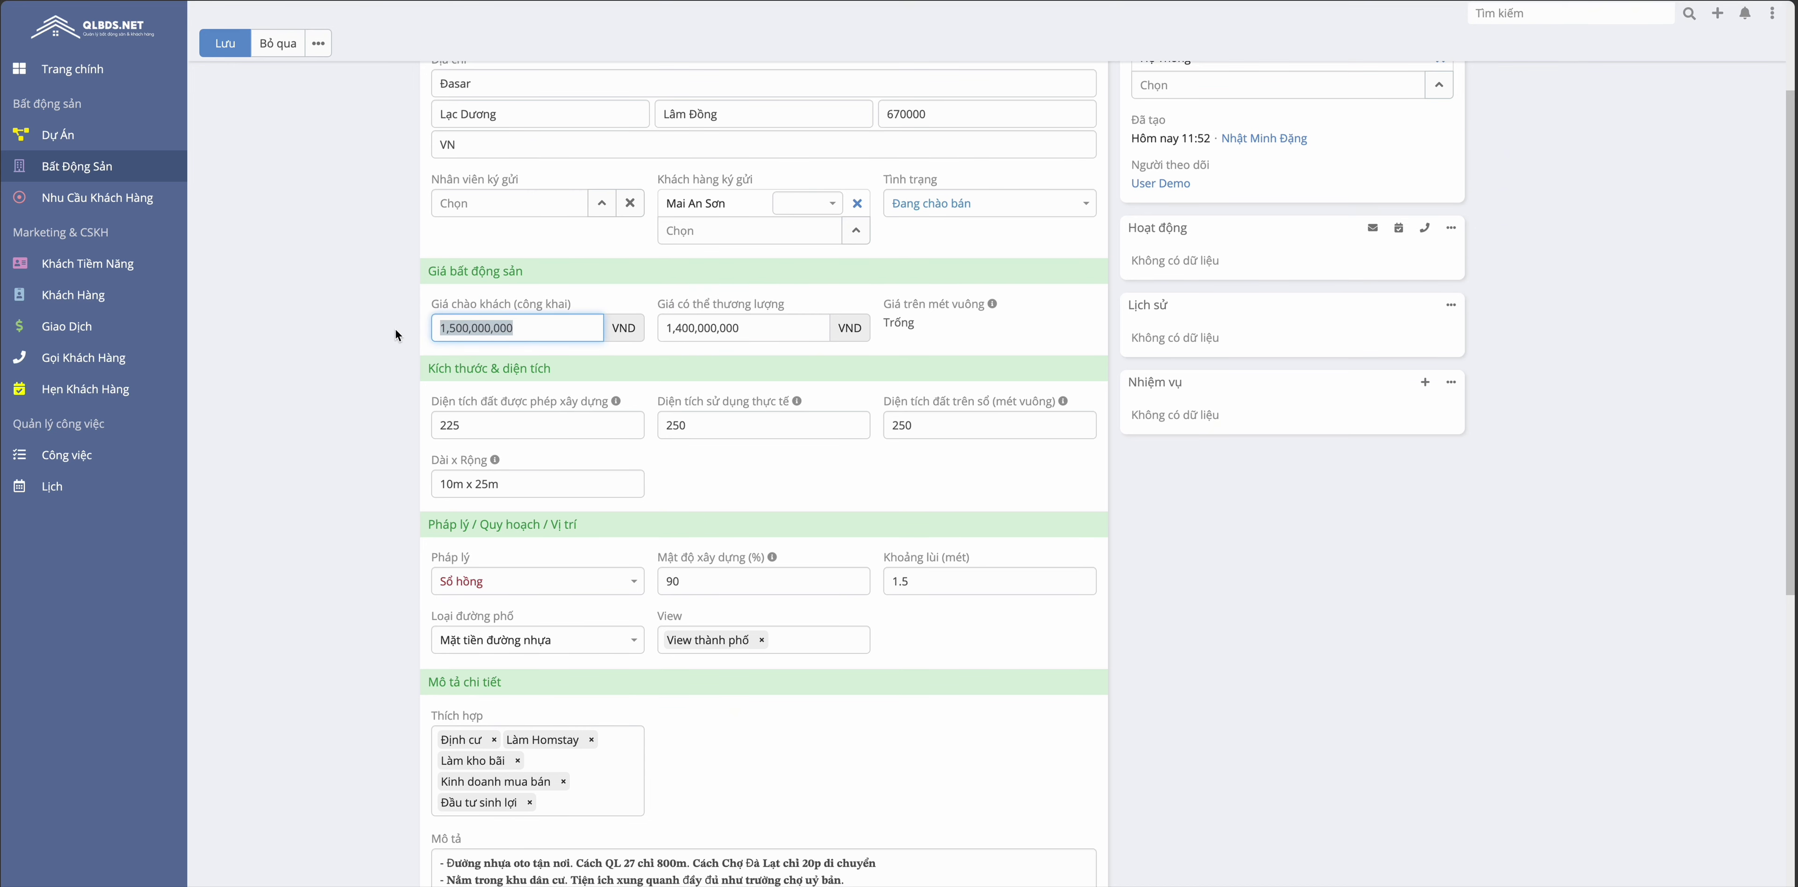
click(679, 330)
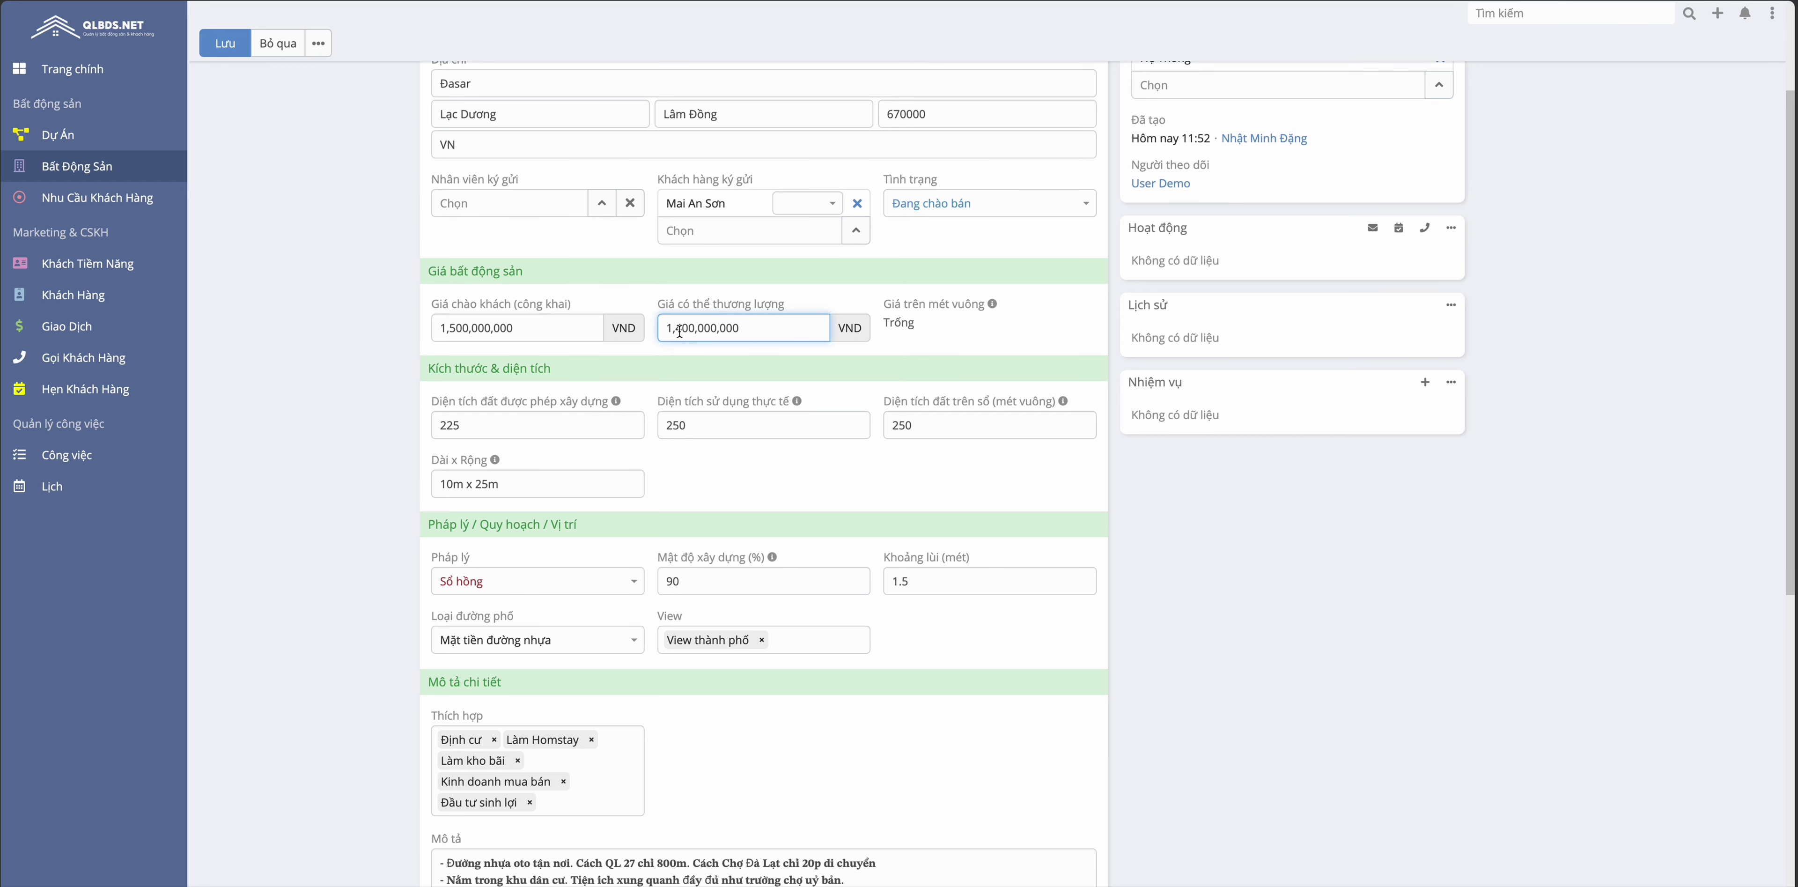
Step: Review the title-deed, actual-use and buildable land areas and the length-by-width field in the size section
scroll(679, 330, down, 1)
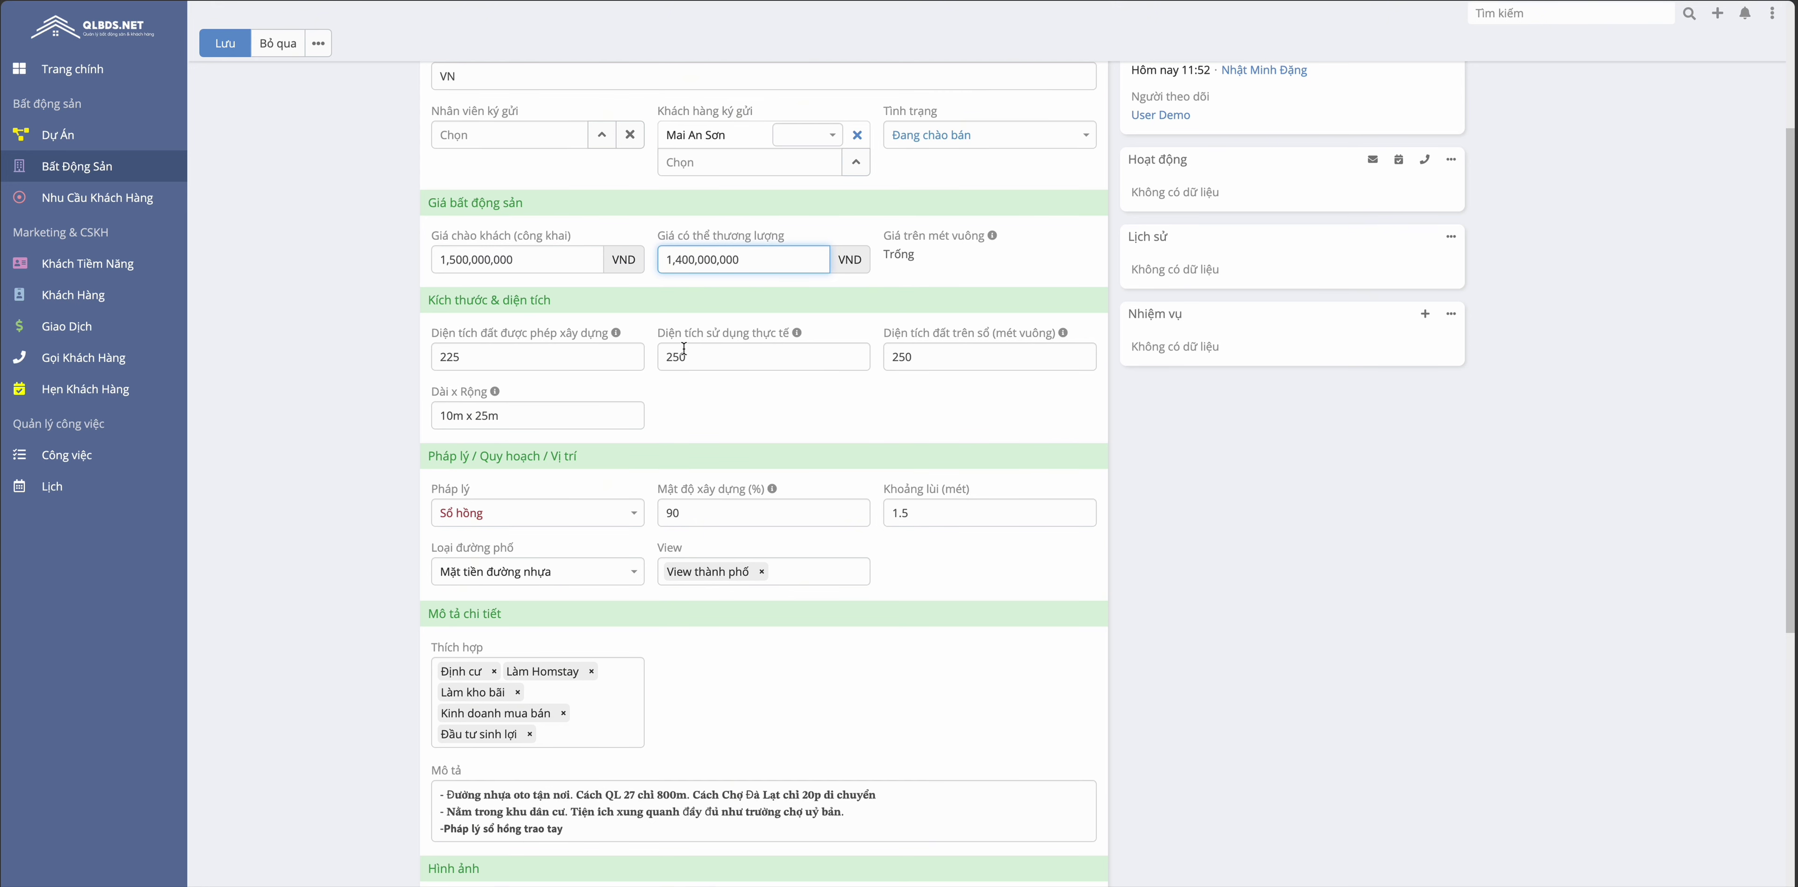
click(1097, 338)
click(1032, 350)
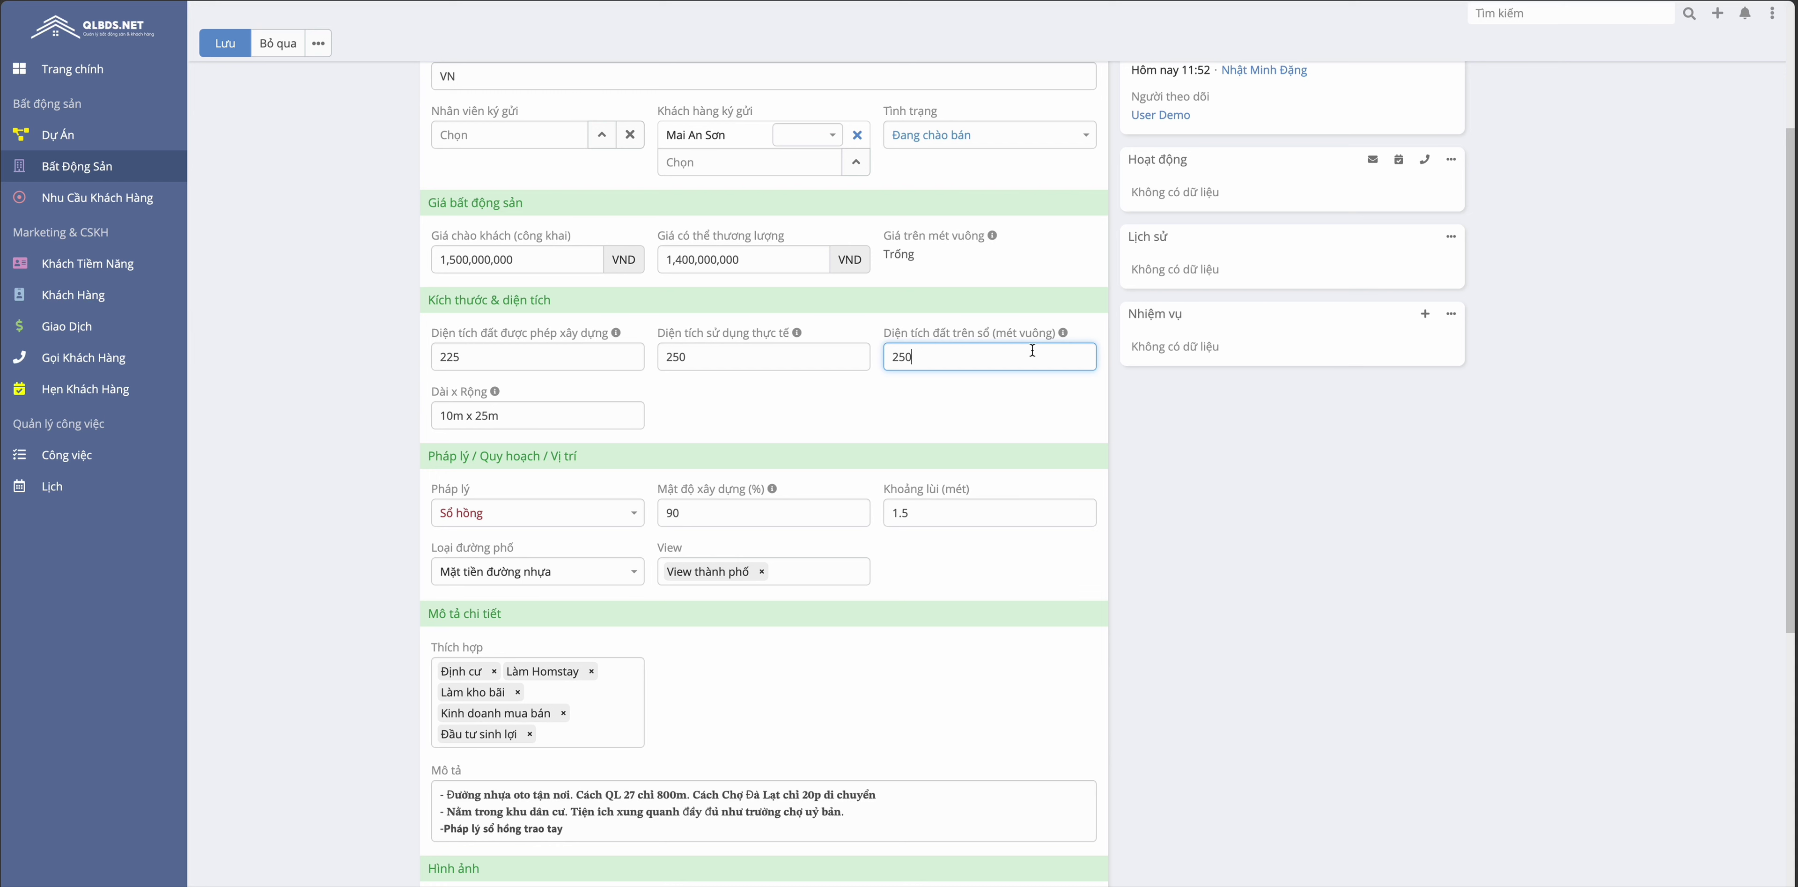
click(830, 358)
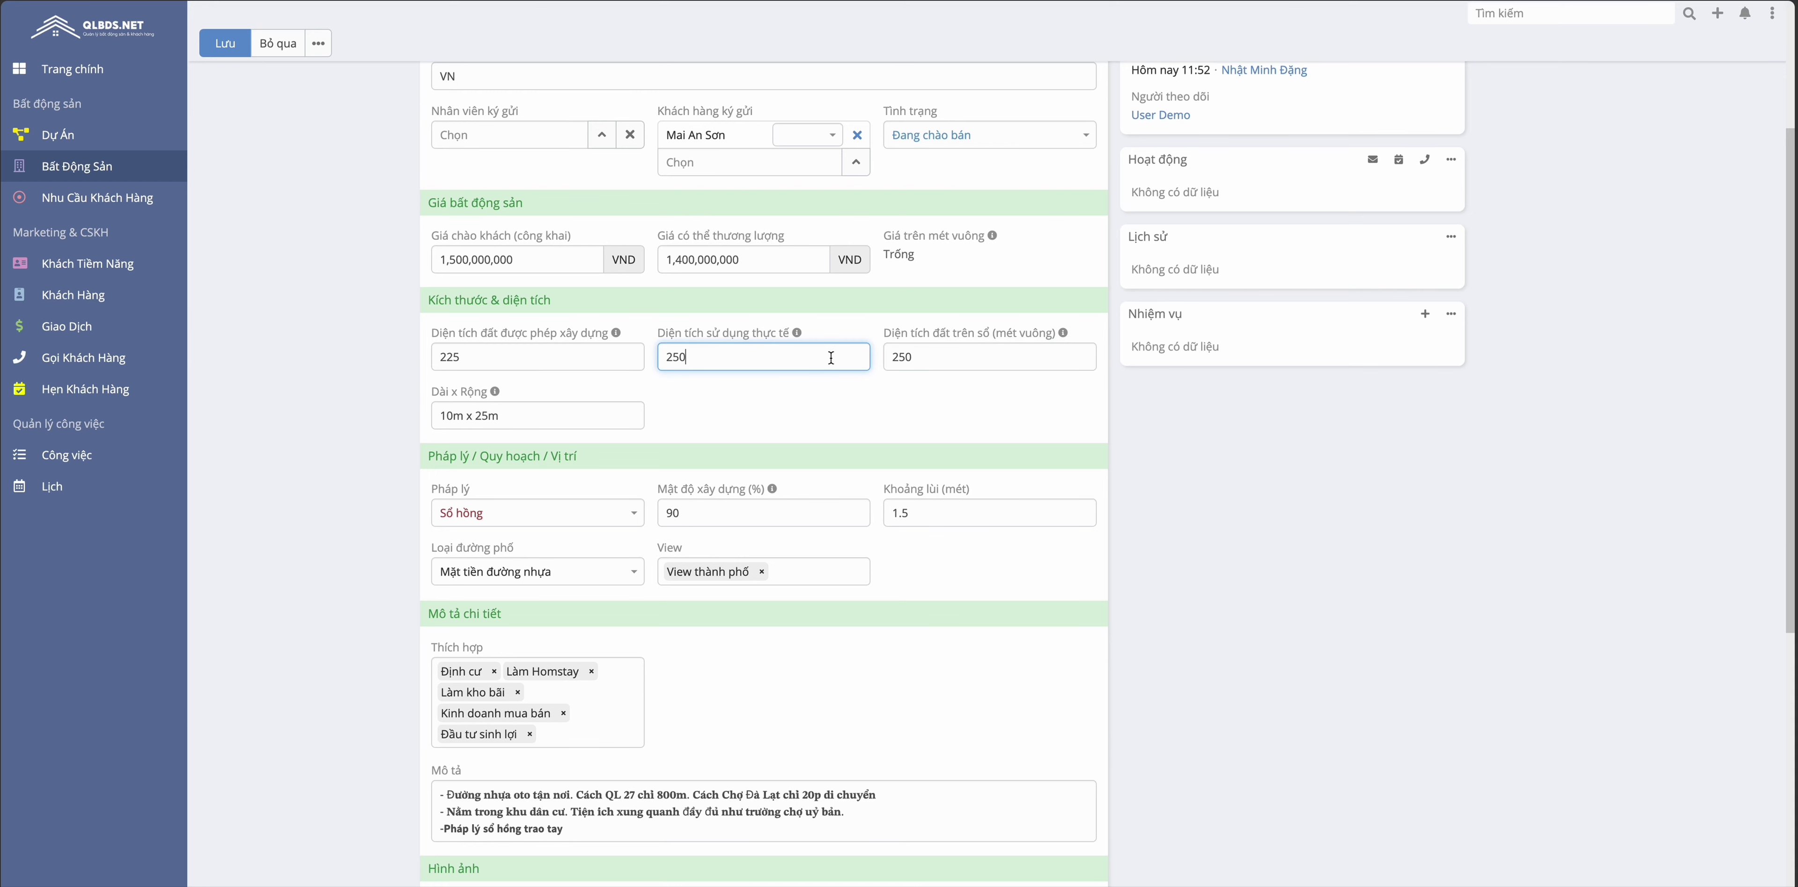
click(907, 364)
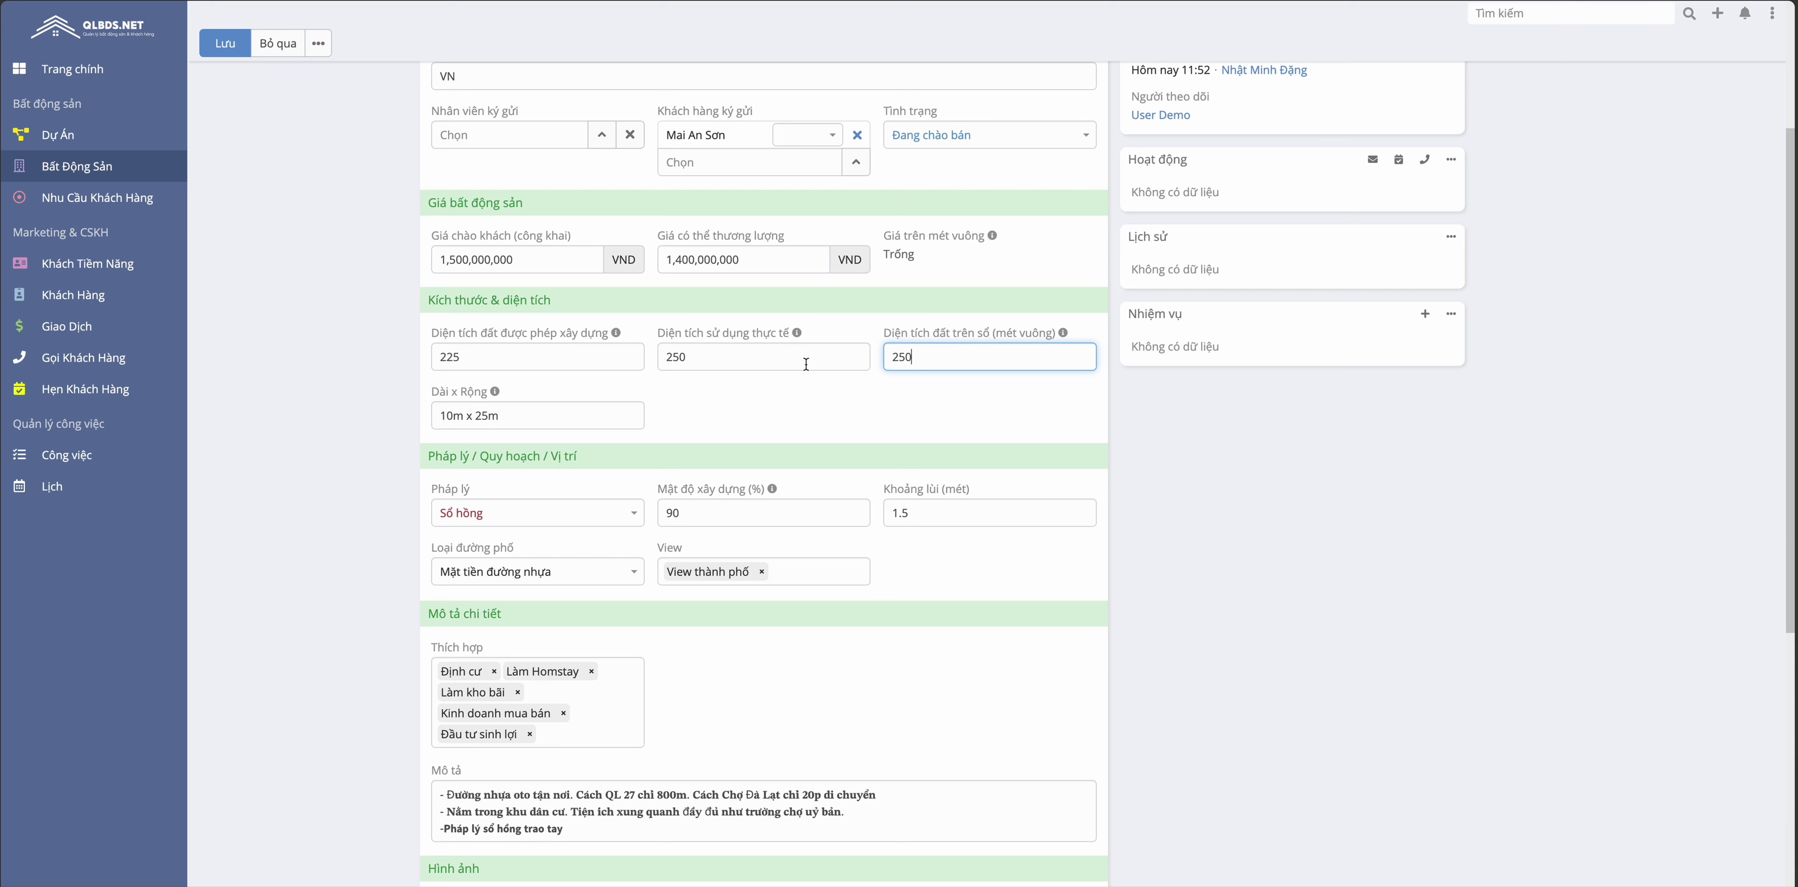
key(shift+Tab)
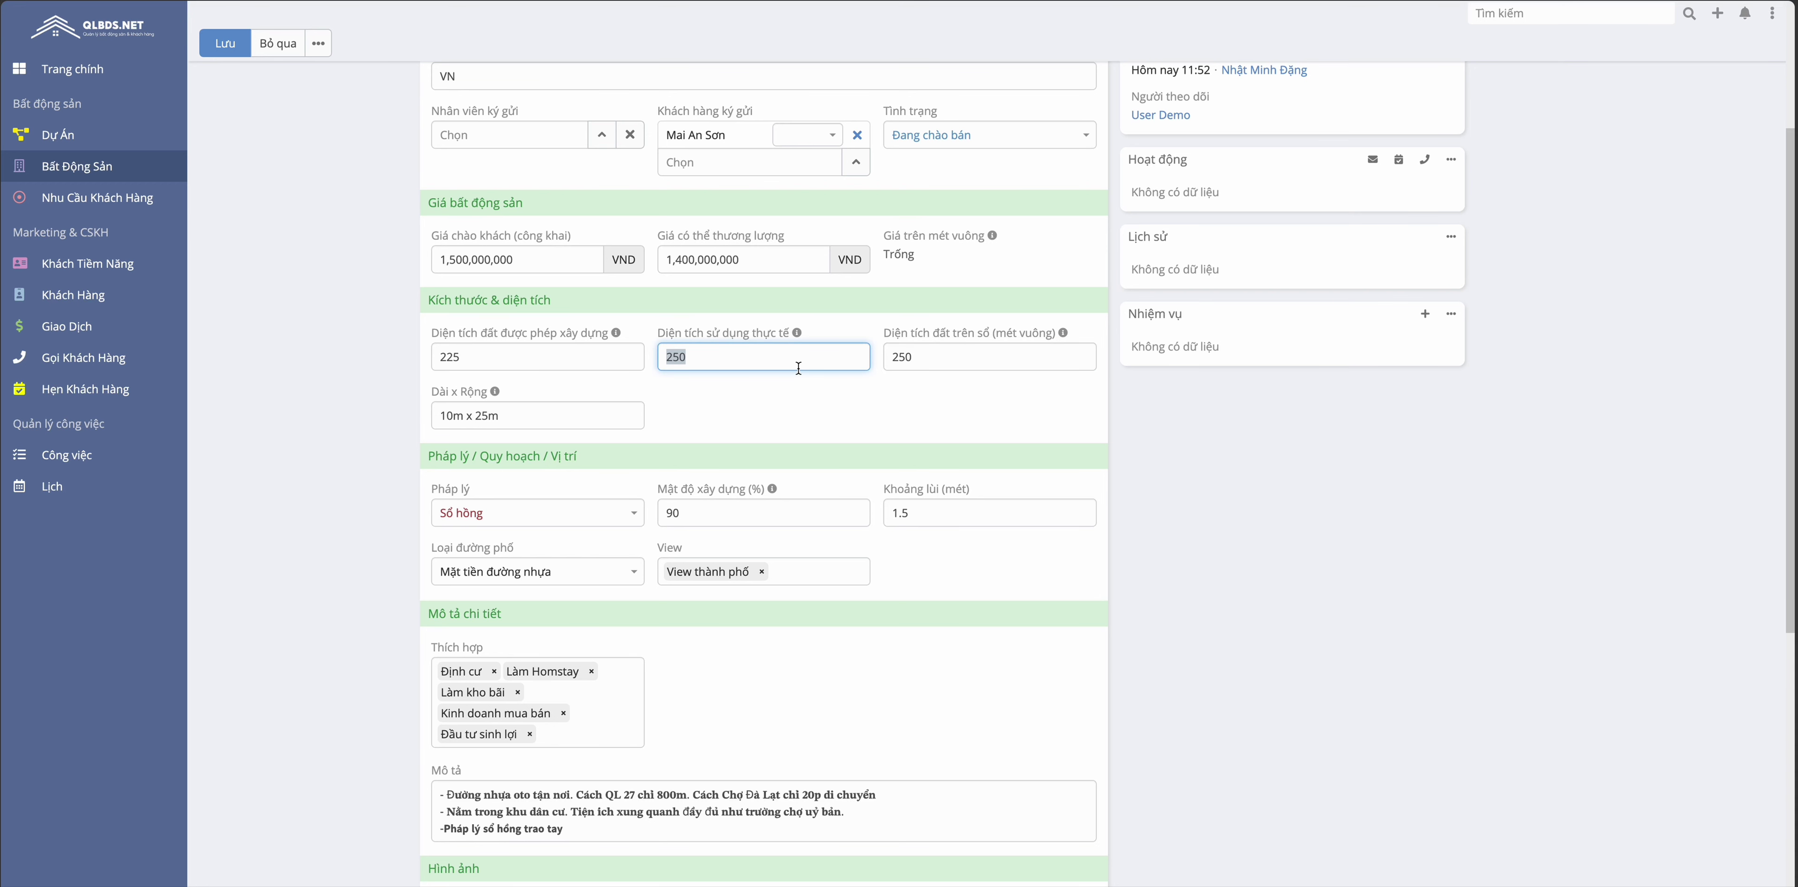
click(840, 357)
click(606, 357)
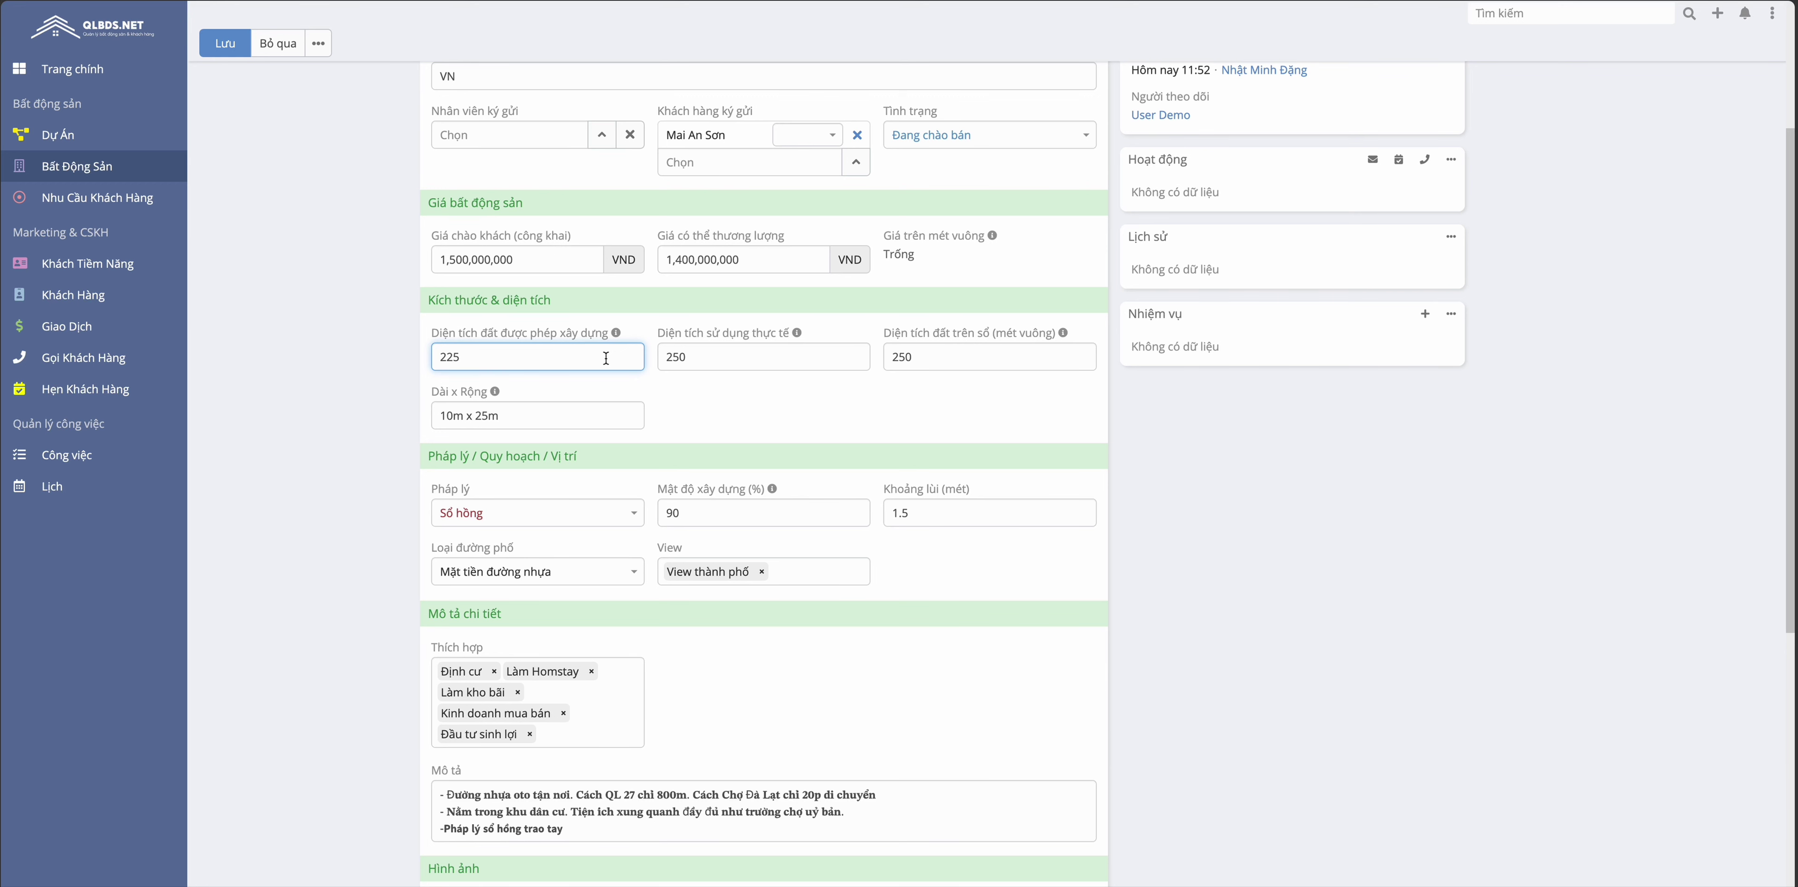
drag(606, 357, 356, 367)
click(357, 365)
scroll(499, 389, down, 1)
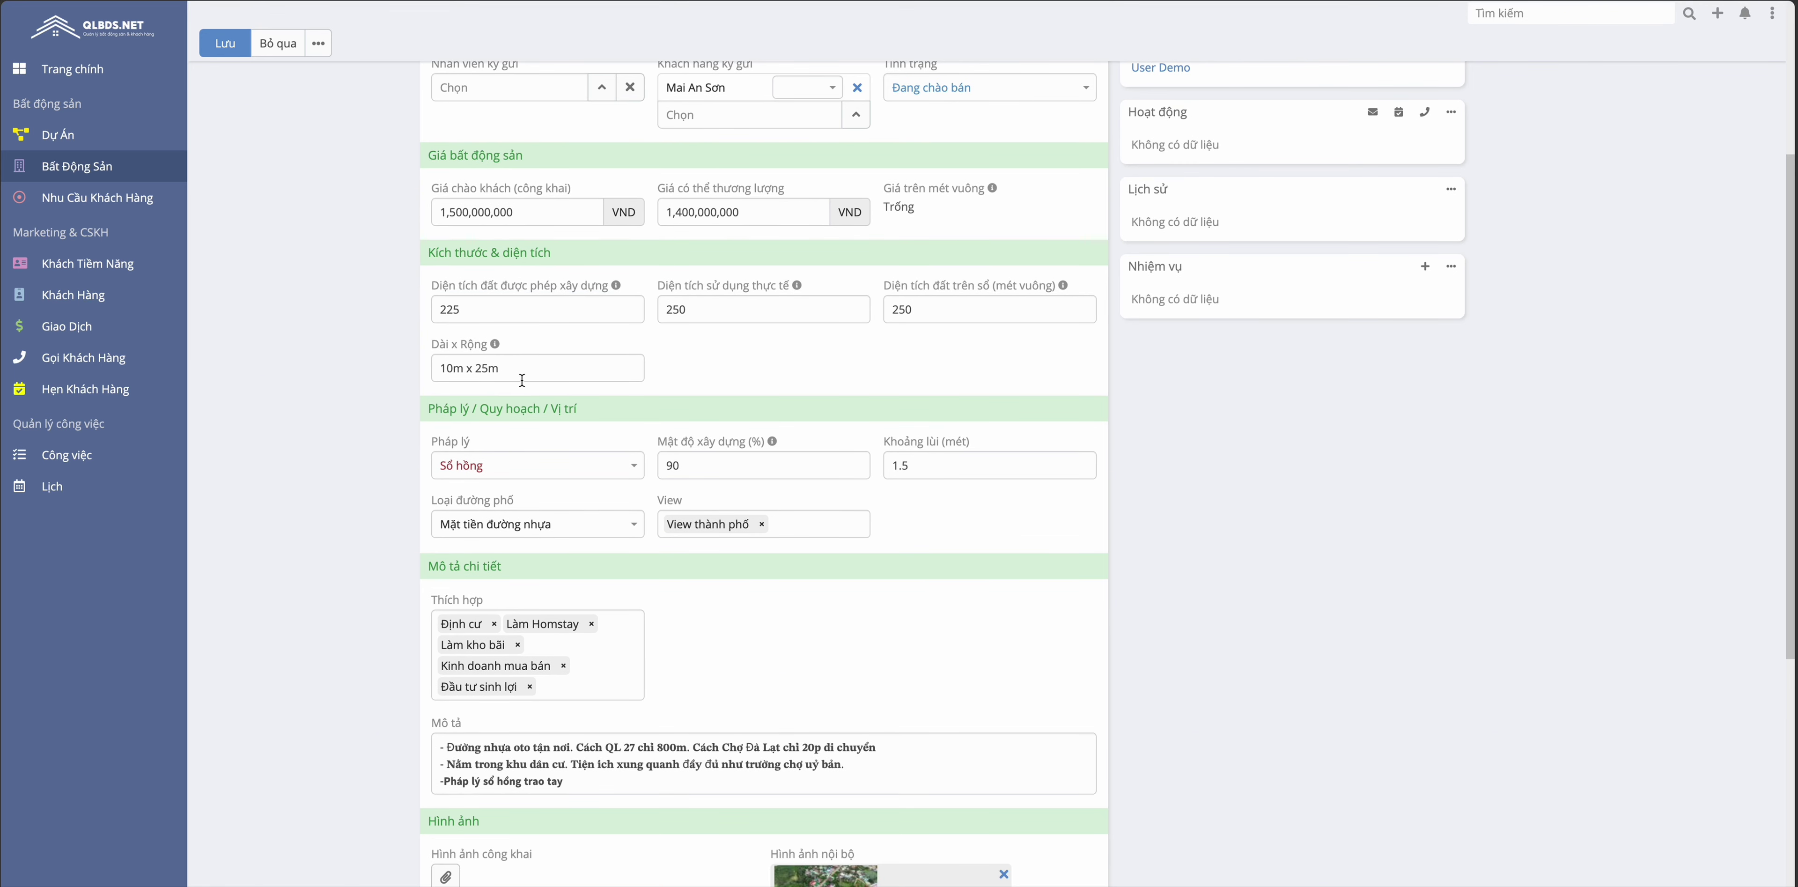
drag(520, 368, 382, 369)
Step: Examine the legal status options under Pháp lý, the building density and the setback distance
scroll(570, 391, down, 2)
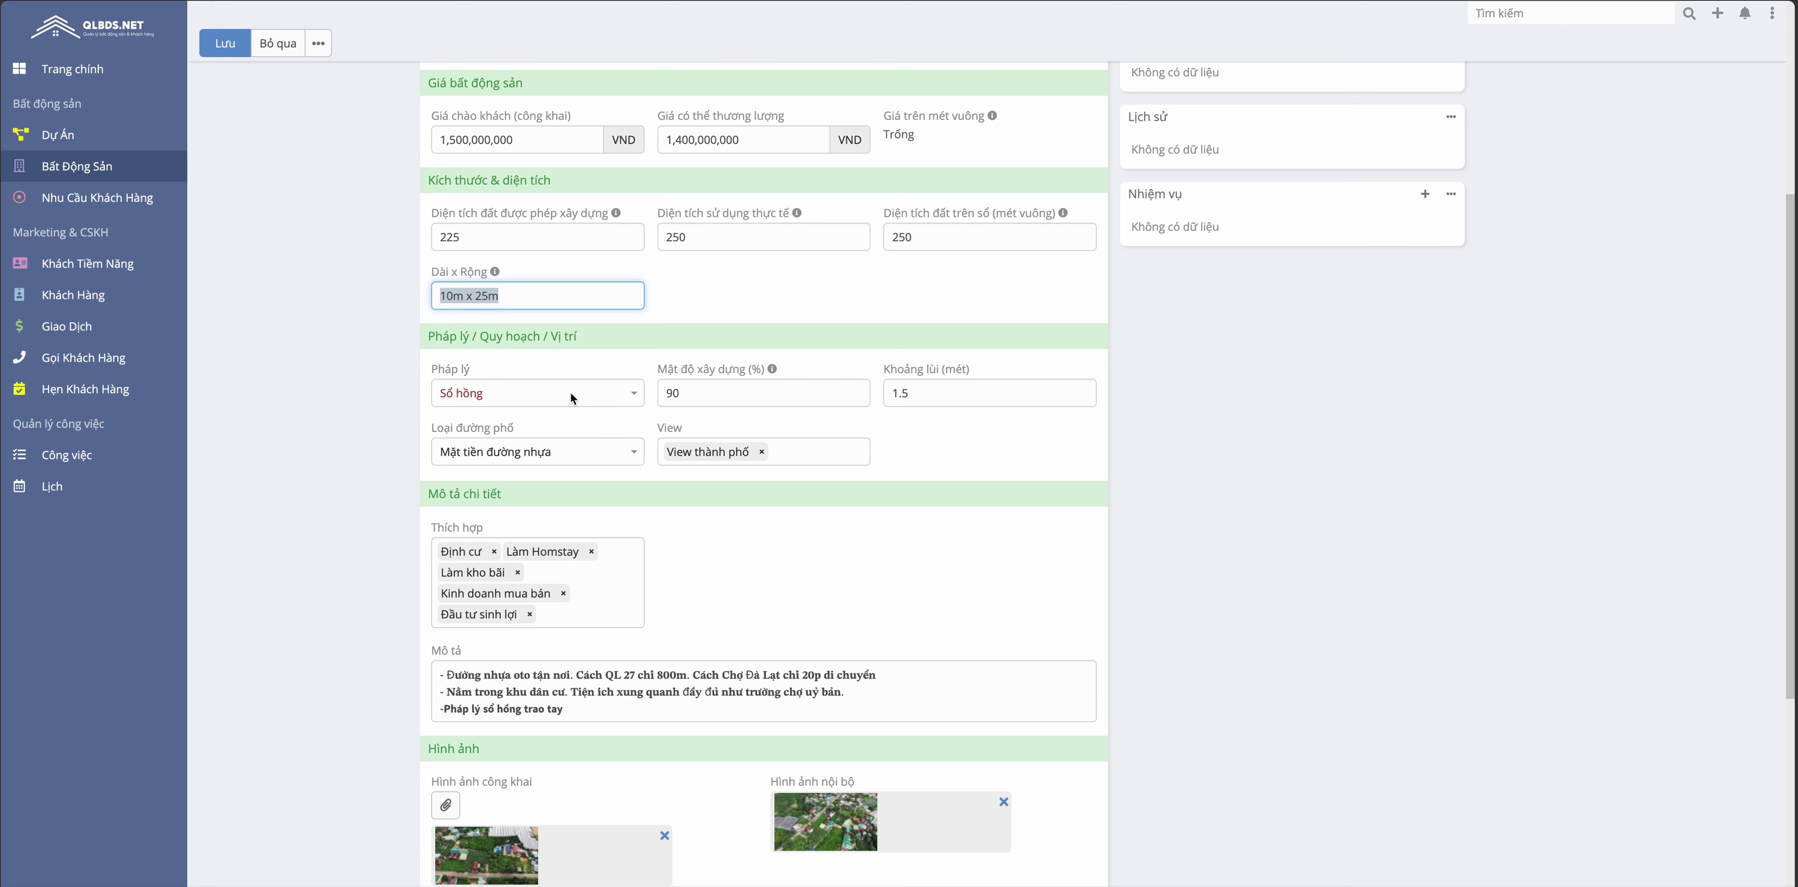
click(570, 396)
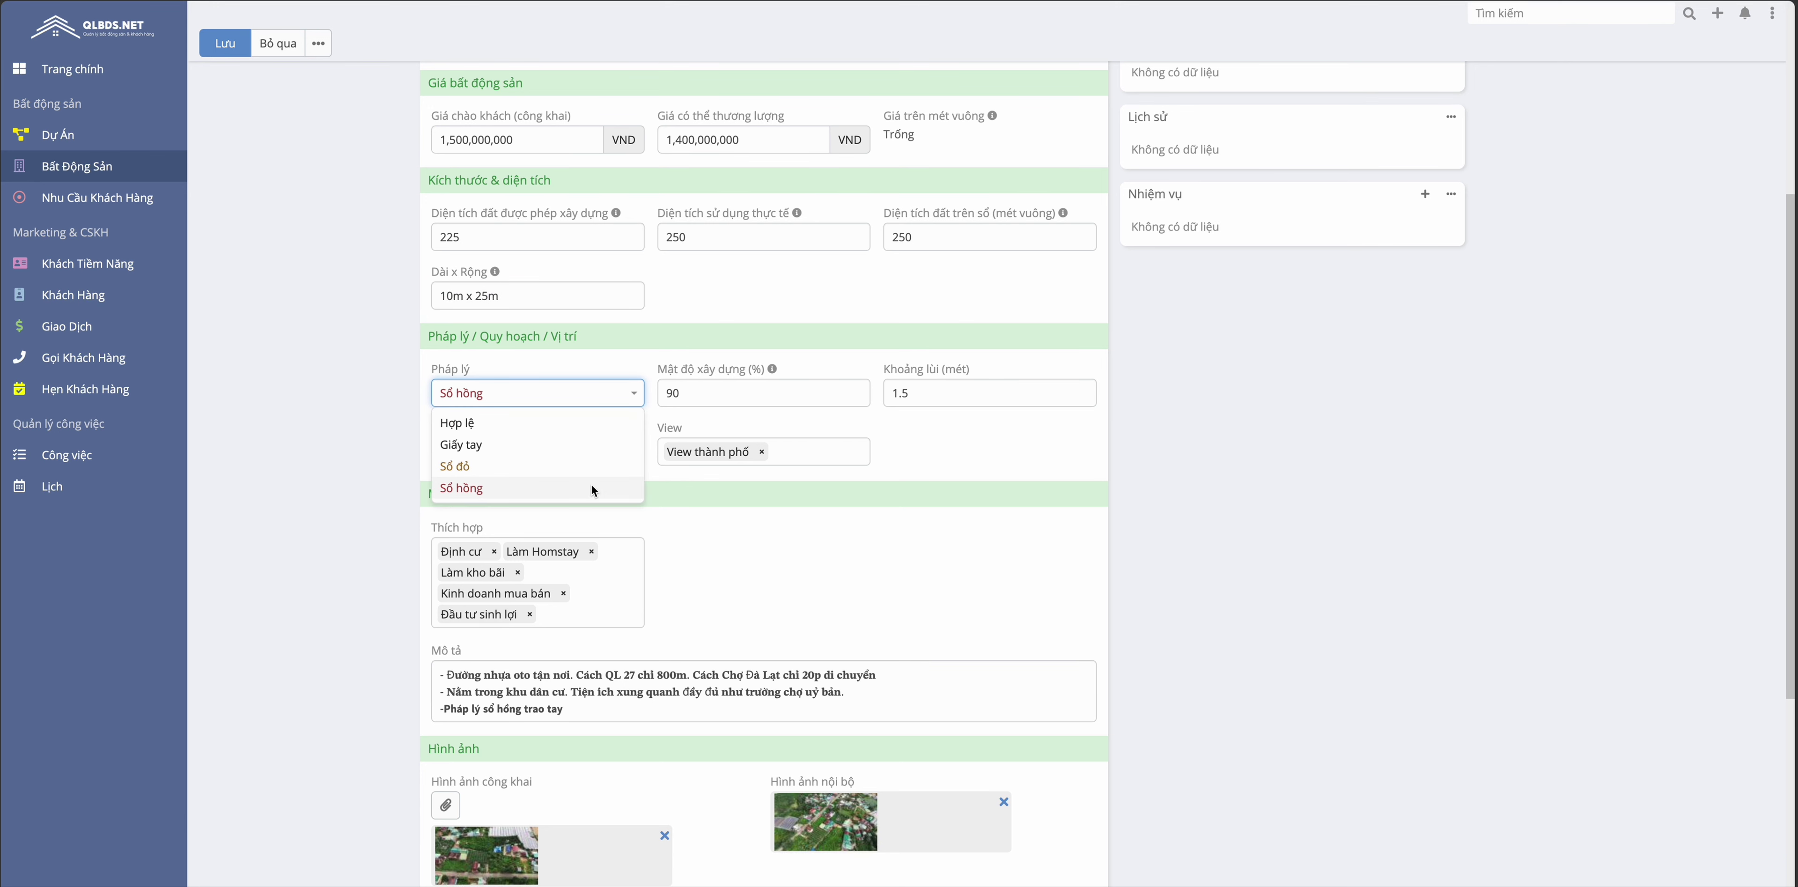
click(780, 371)
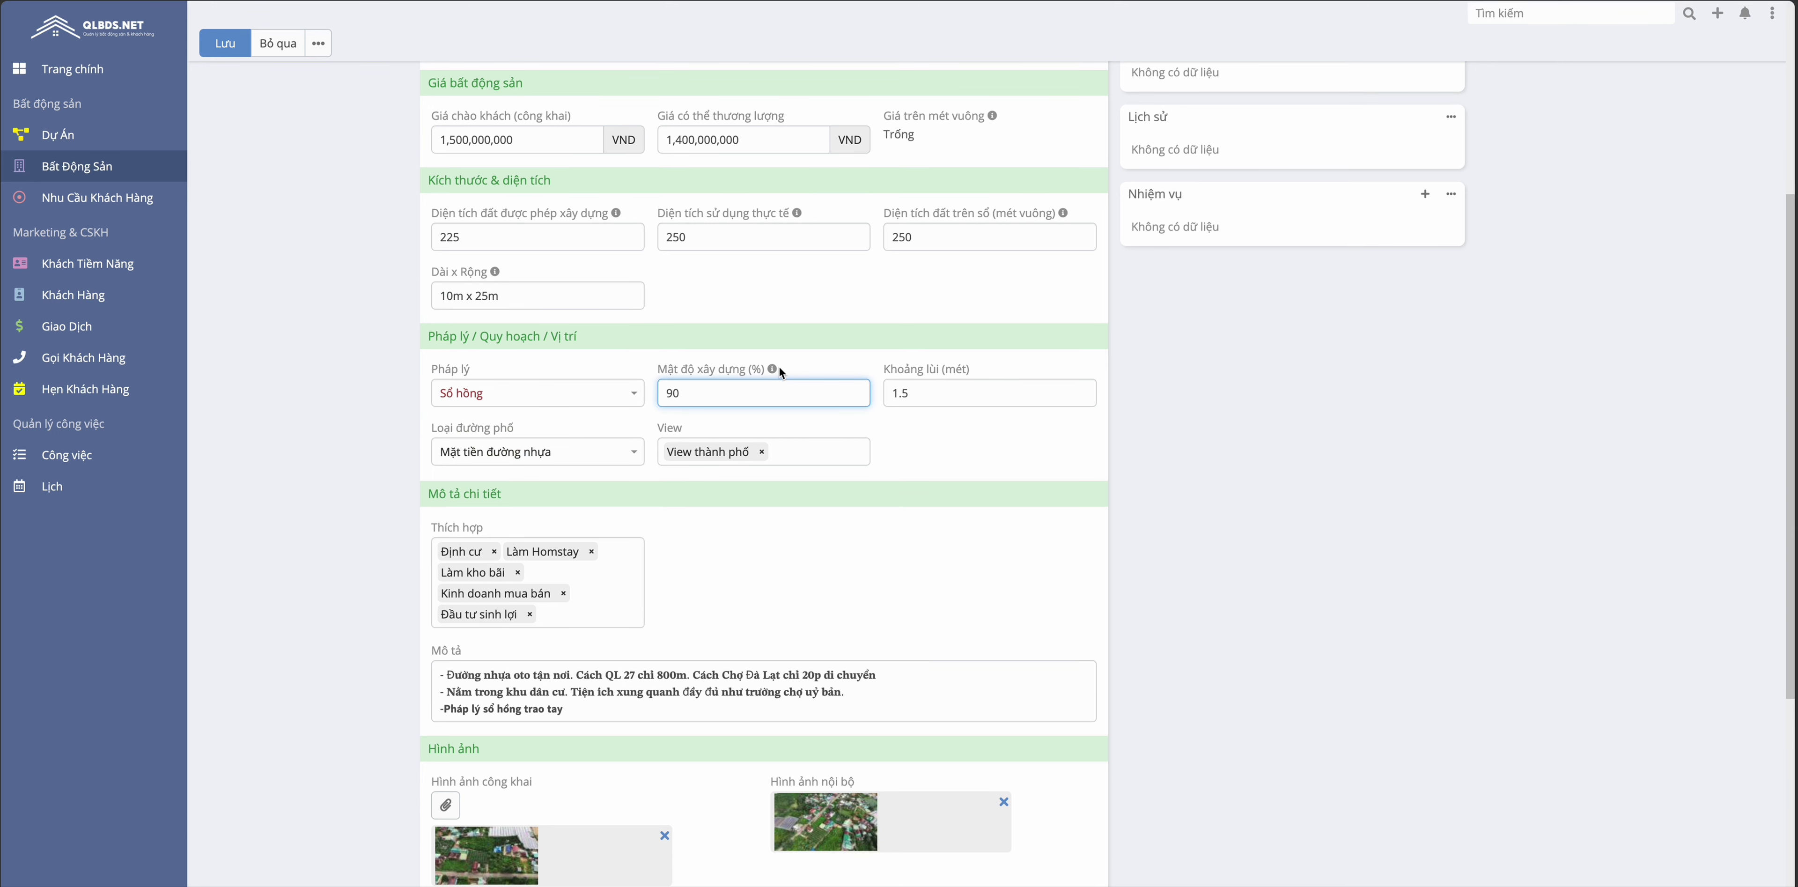
key(ctrl+a)
key(Tab)
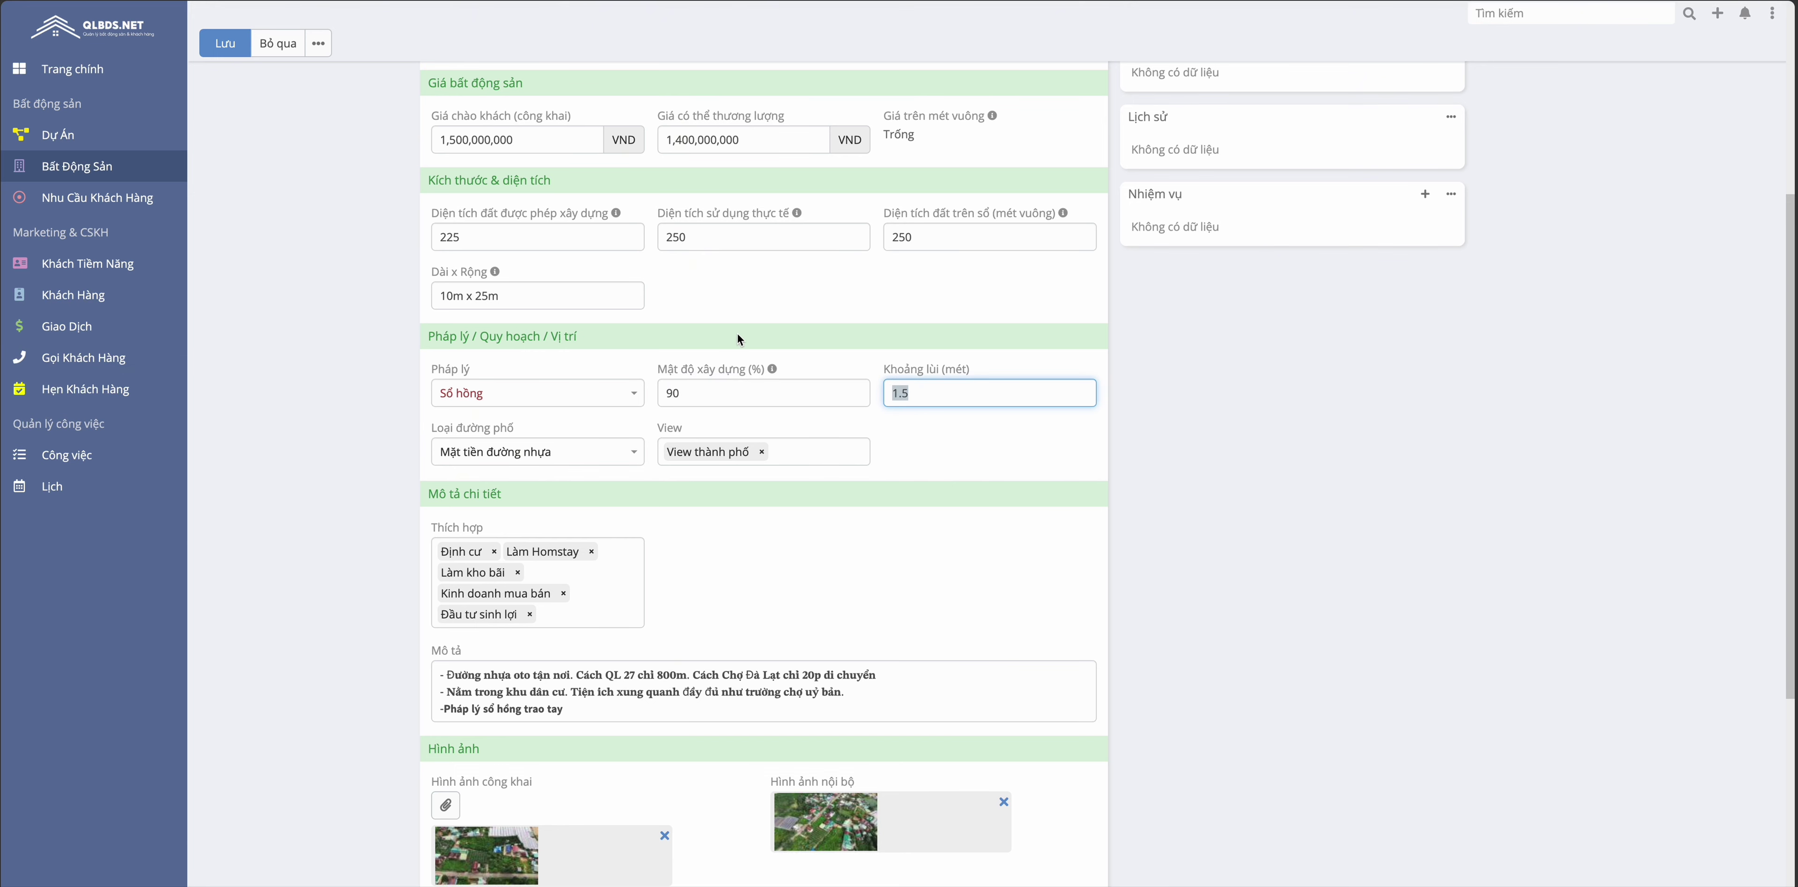
Step: Examine the available street types under Loại đường phố and the options of the View field
scroll(736, 332, down, 2)
click(572, 331)
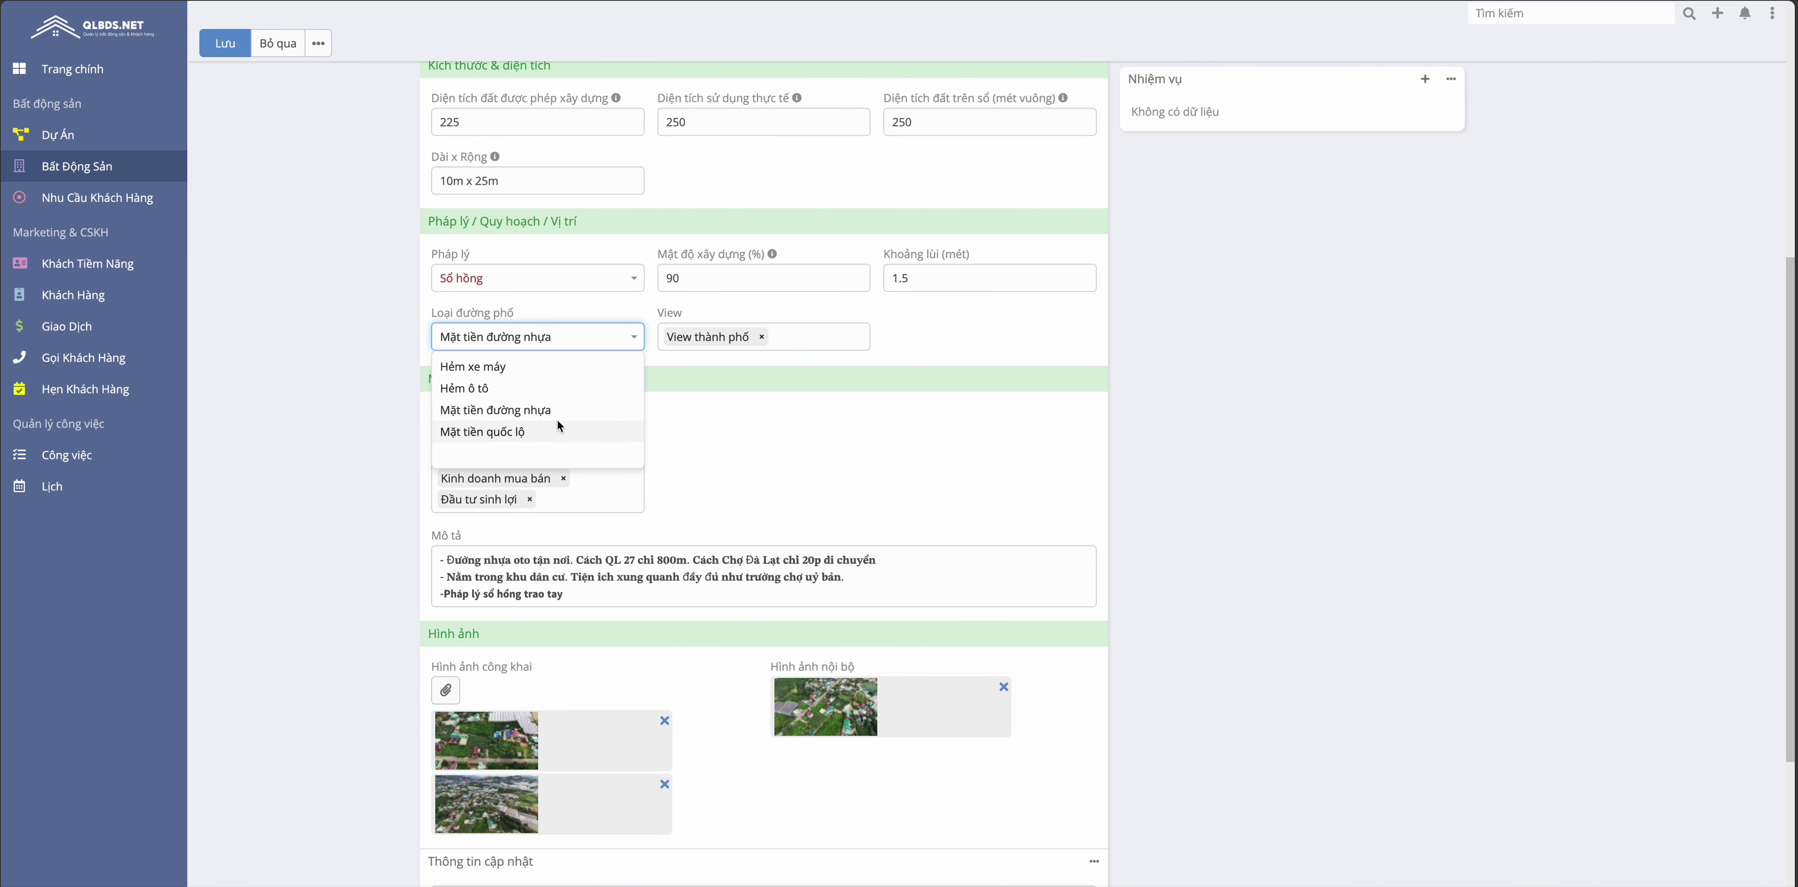
click(730, 425)
click(794, 336)
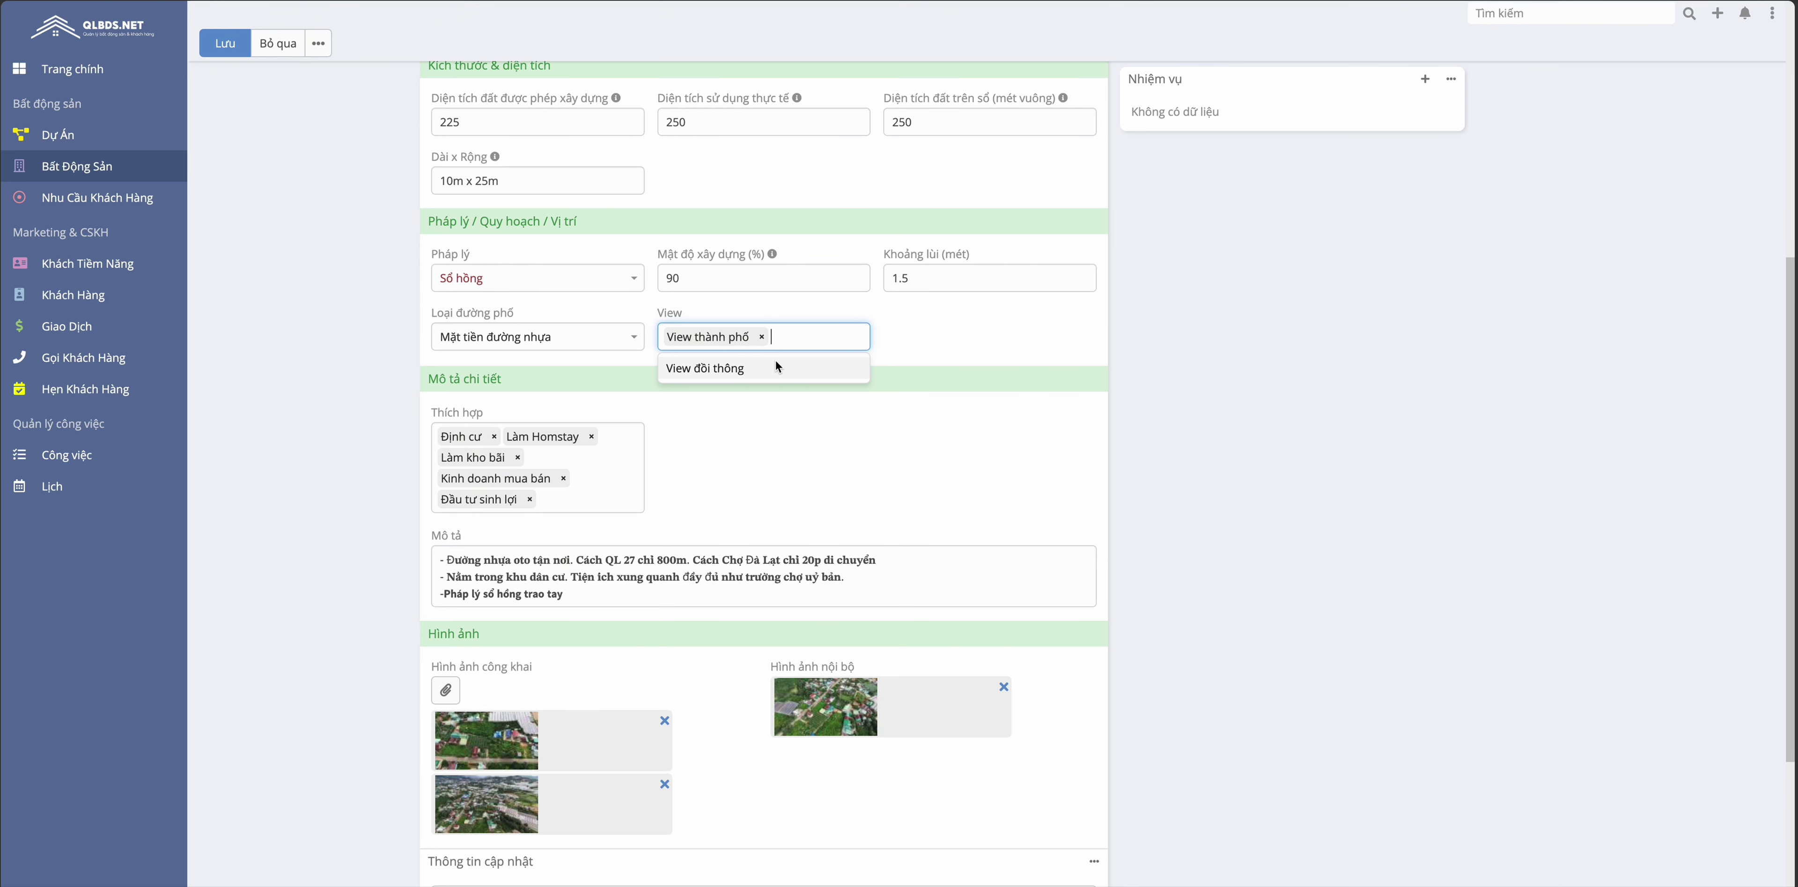
Step: Examine the suitable-use options under Thích hợp, plus the listing's description text and its public and internal images
click(608, 499)
scroll(610, 489, down, 2)
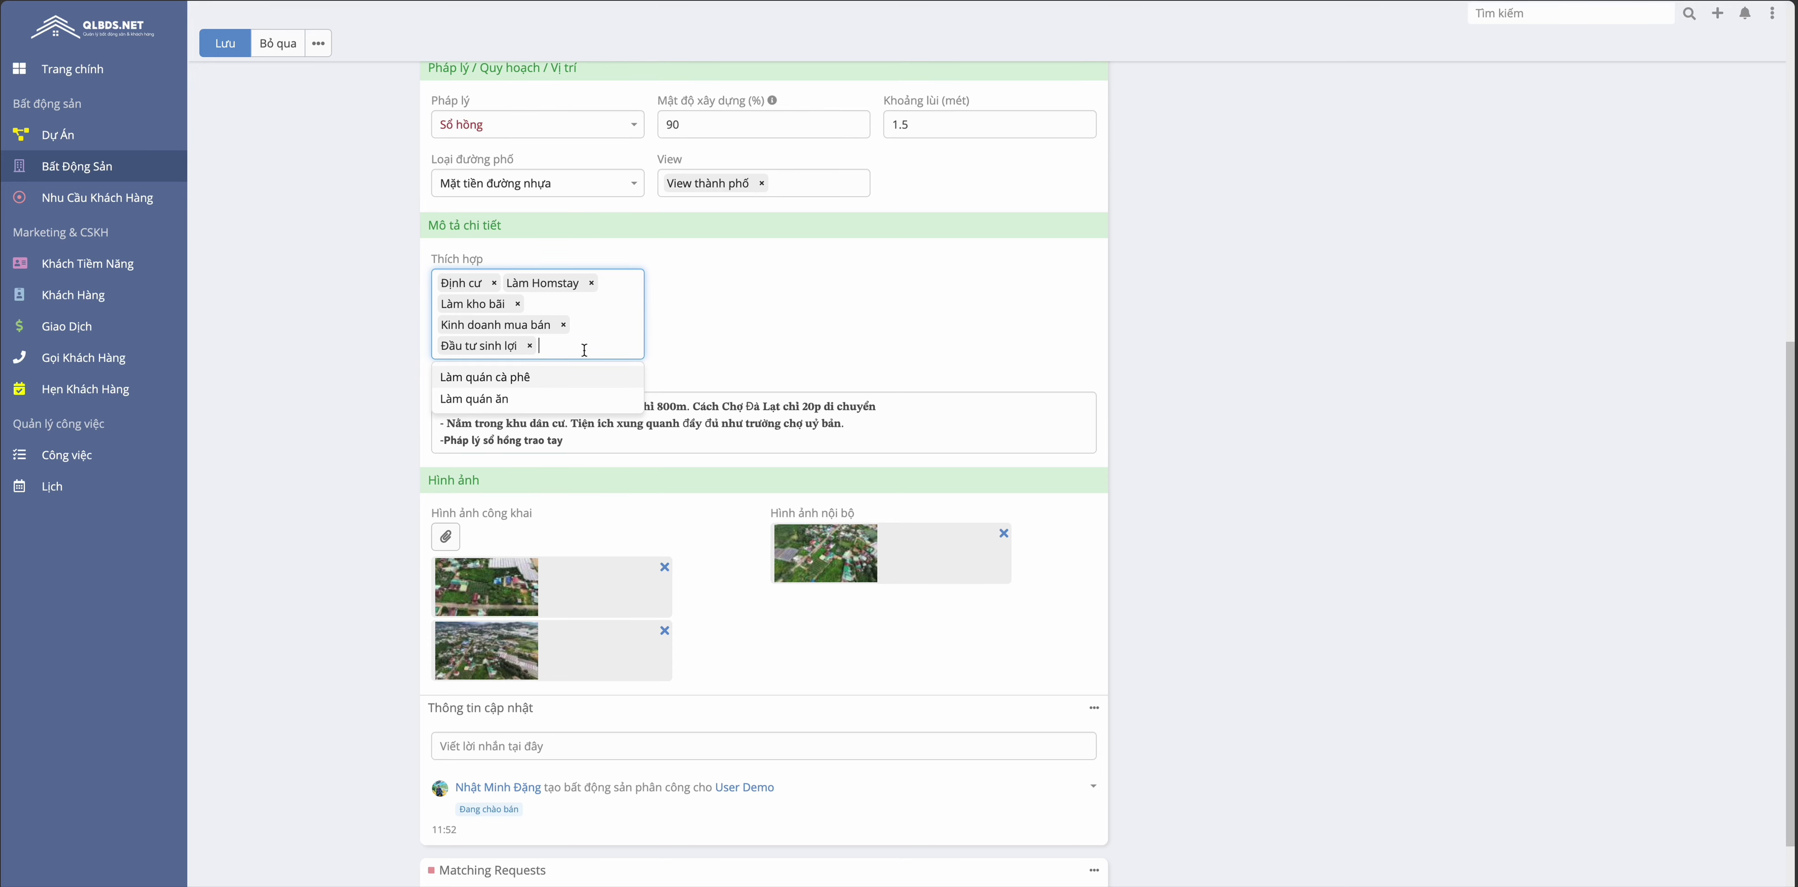
click(677, 412)
scroll(579, 439, up, 5)
scroll(579, 438, down, 5)
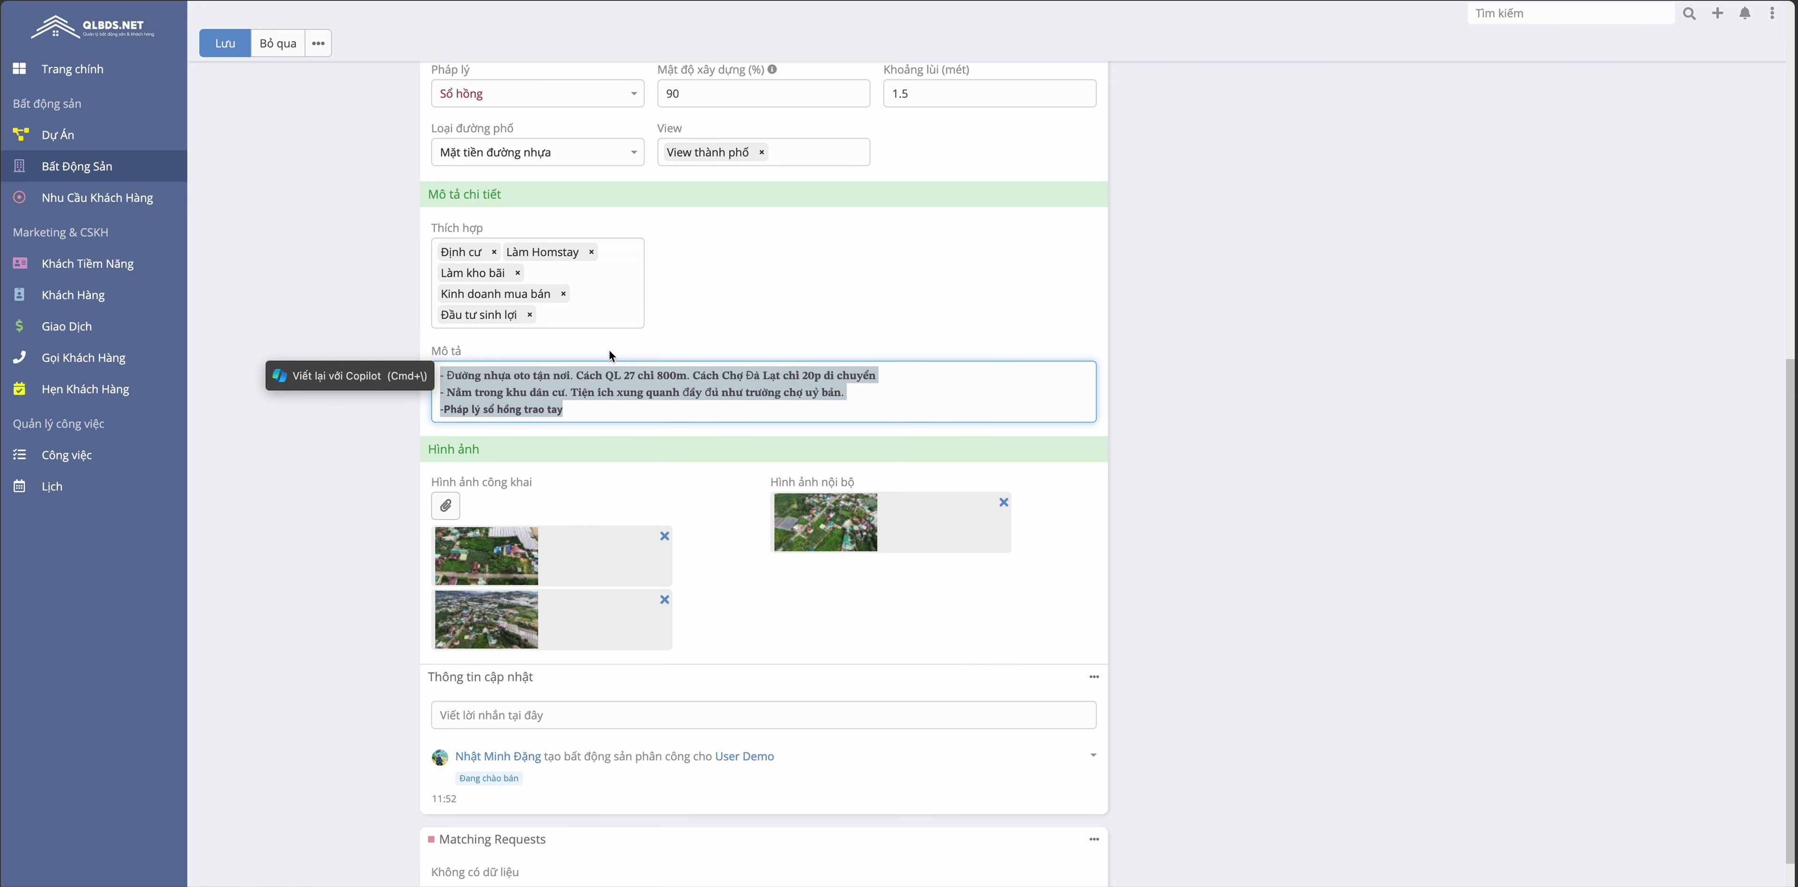
click(619, 379)
scroll(610, 534, down, 2)
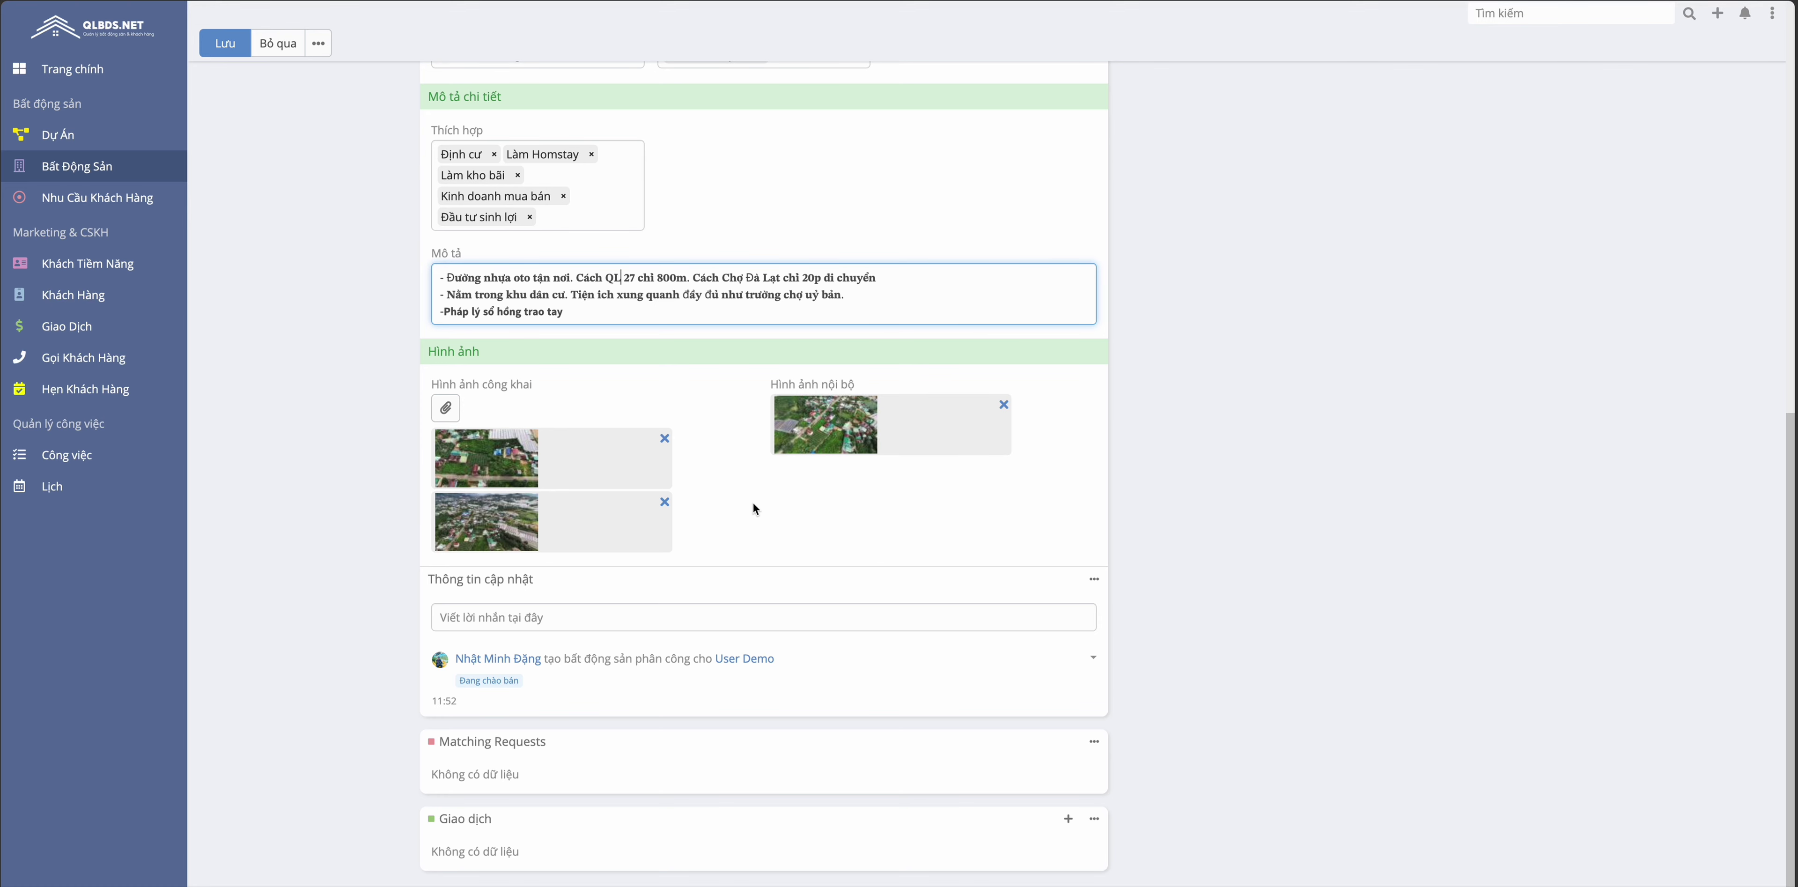
Step: Save the Đasar, Lạc Dương listing and return to the Bất Động Sản list
scroll(753, 502, up, 15)
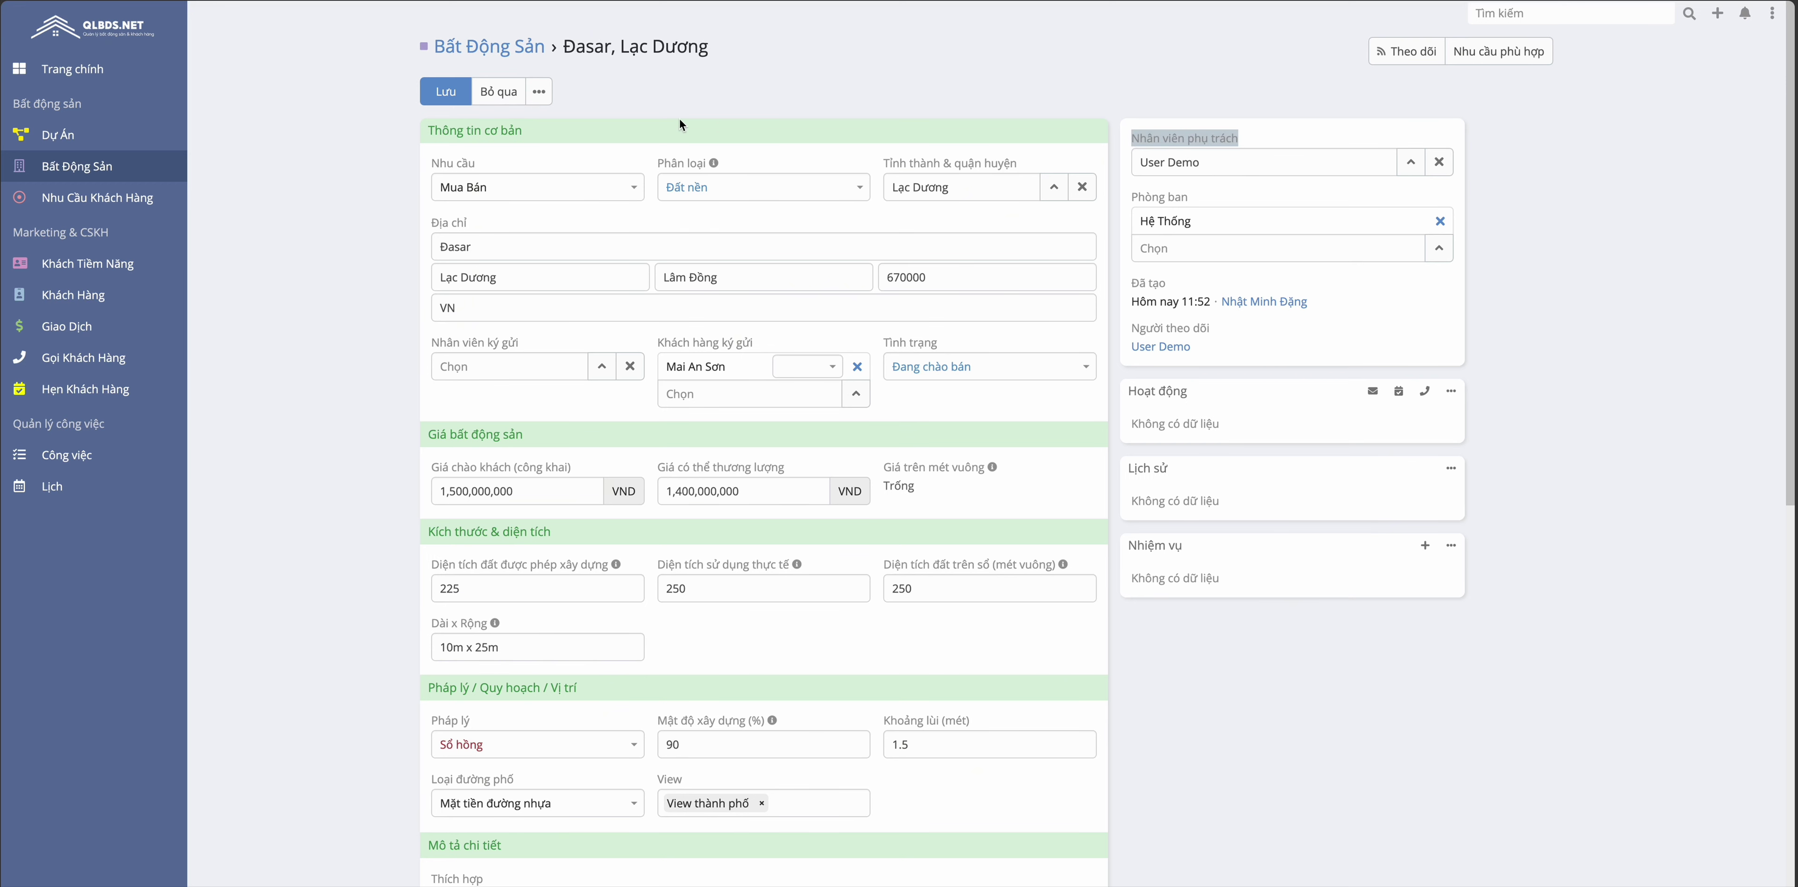
click(426, 92)
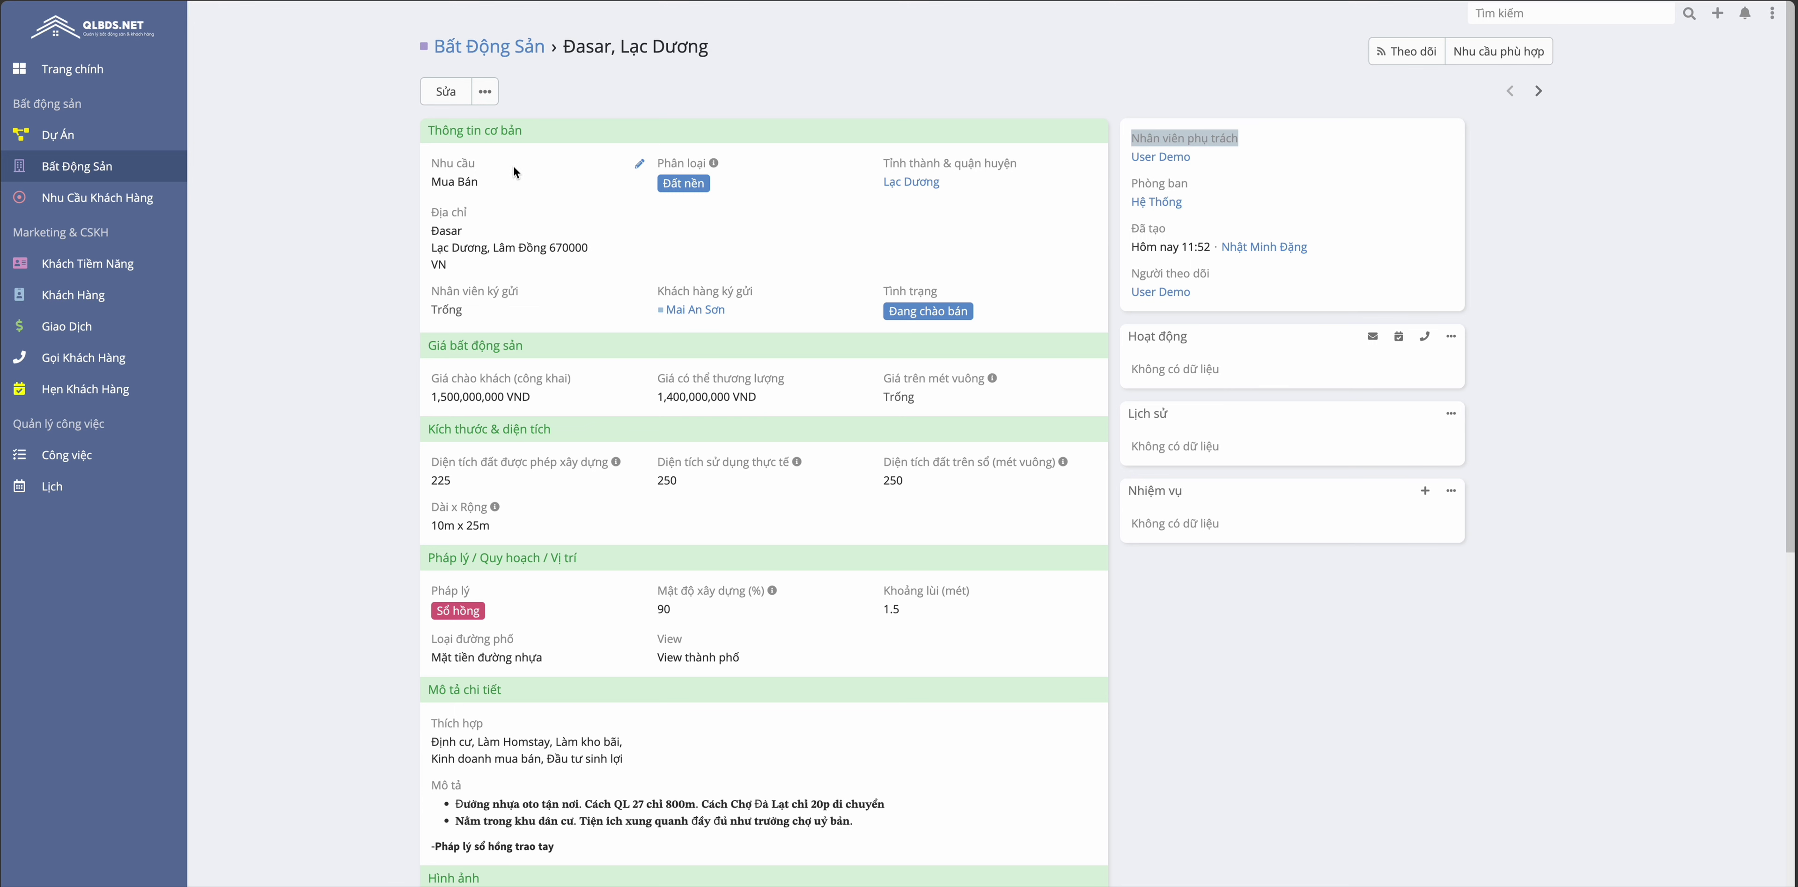
click(509, 50)
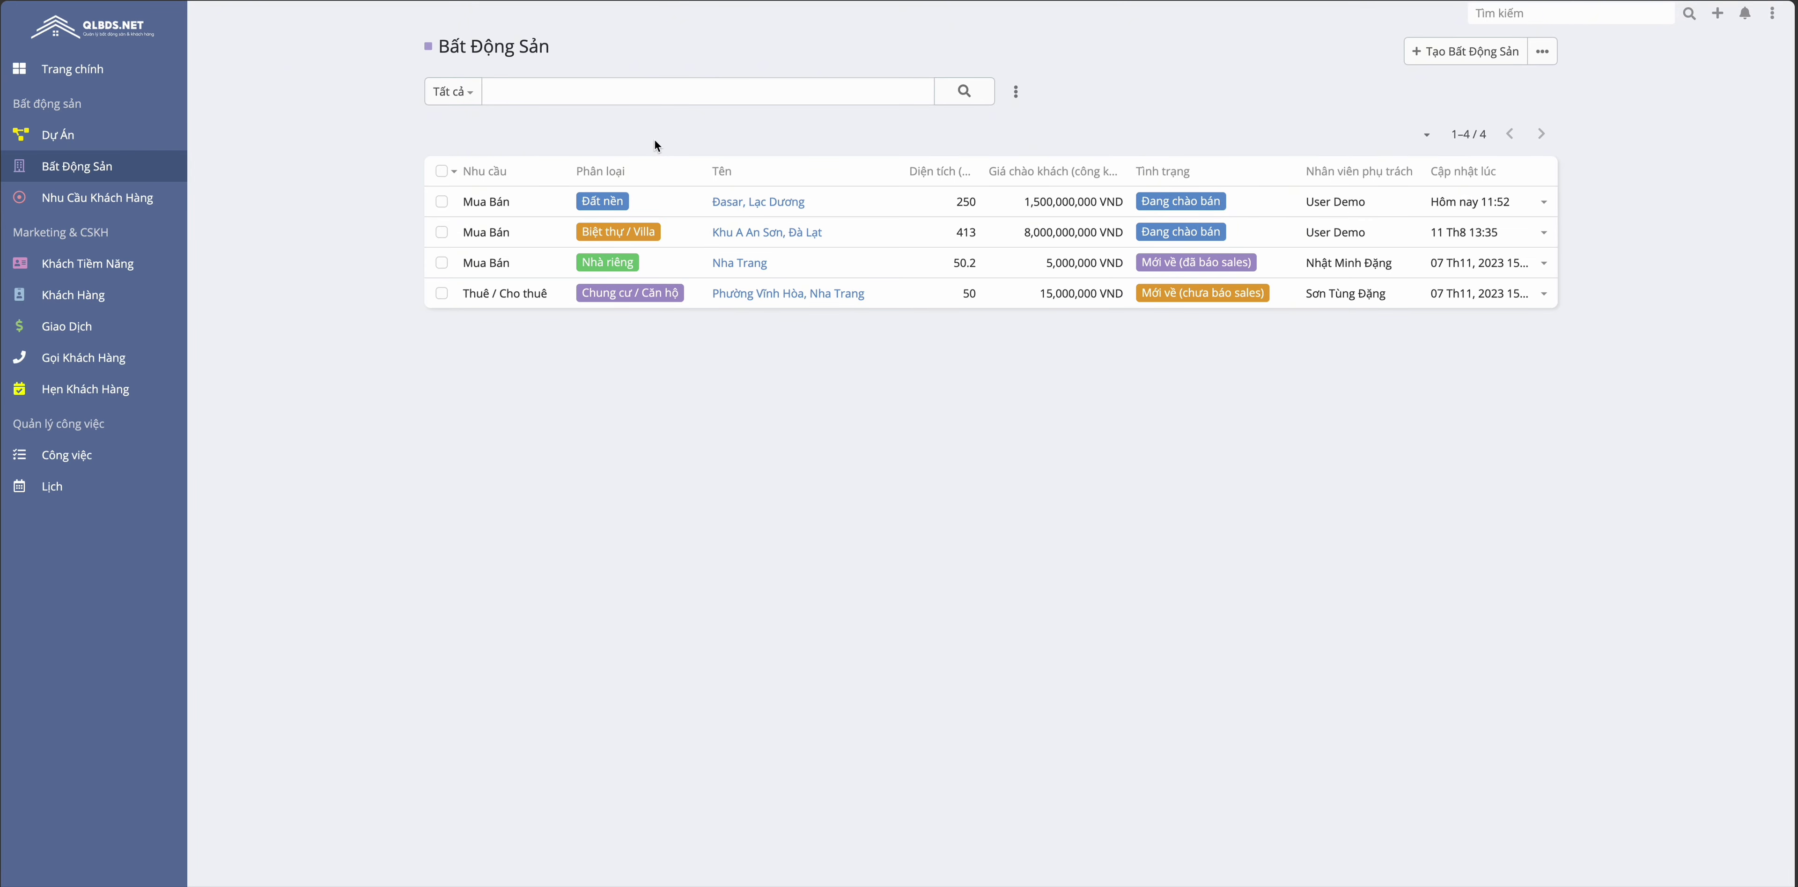
Step: Open the Đasar, Lạc Dương listing from the property list and look through its details
click(790, 202)
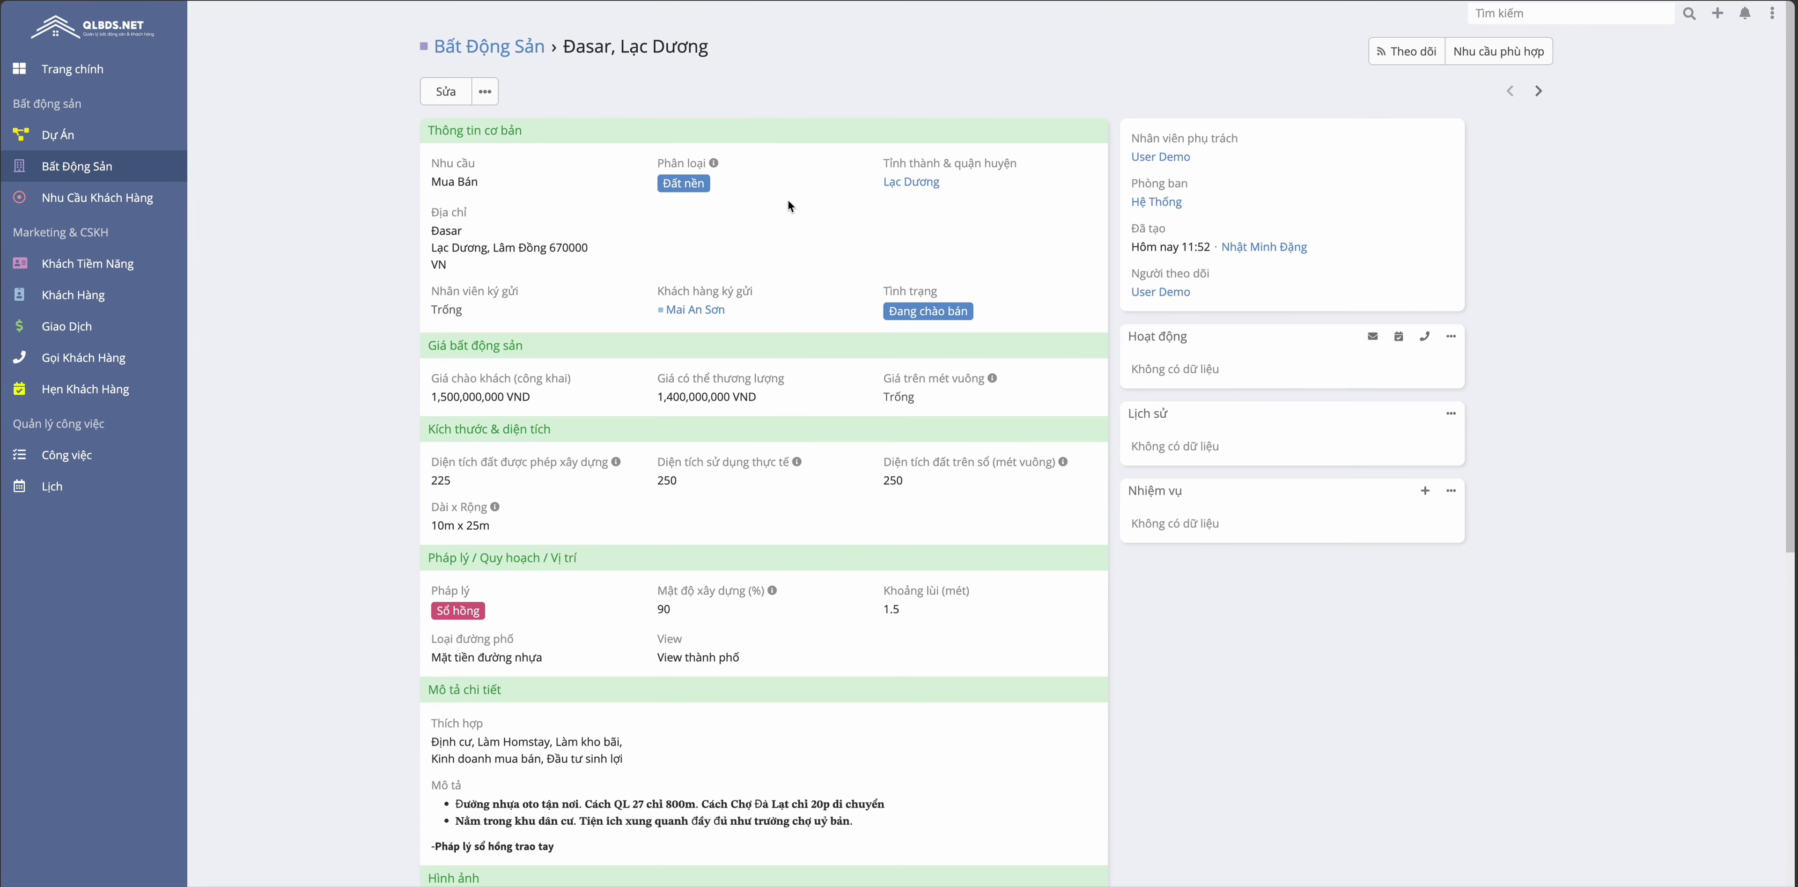
scroll(788, 199, down, 5)
scroll(788, 198, up, 5)
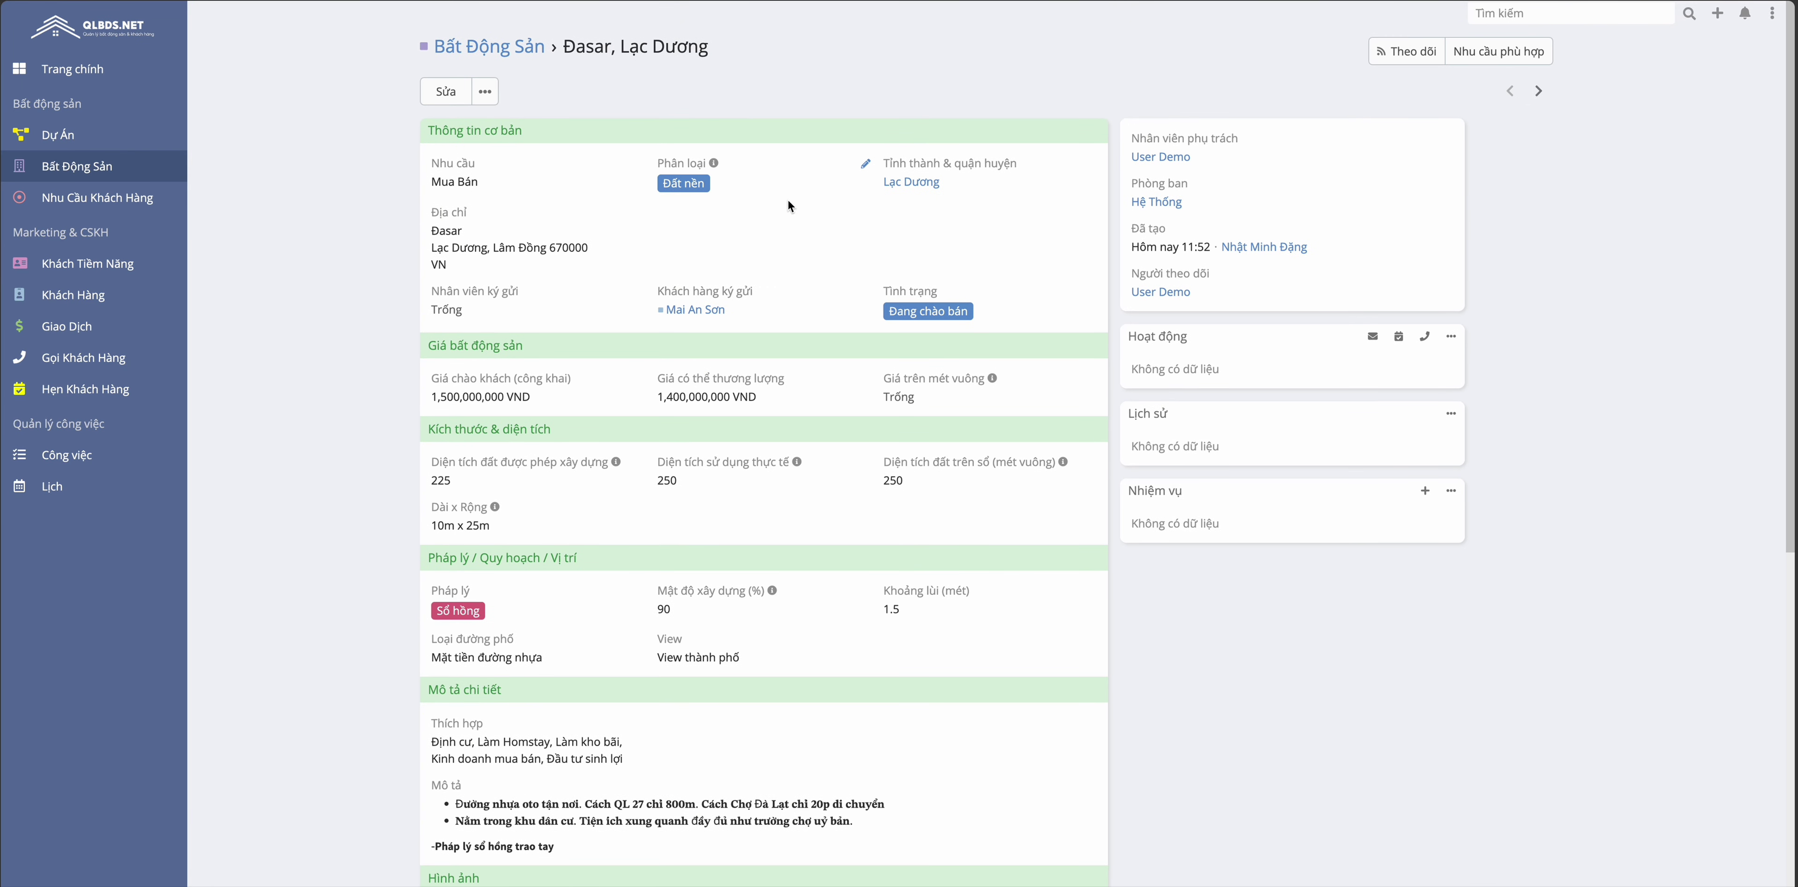